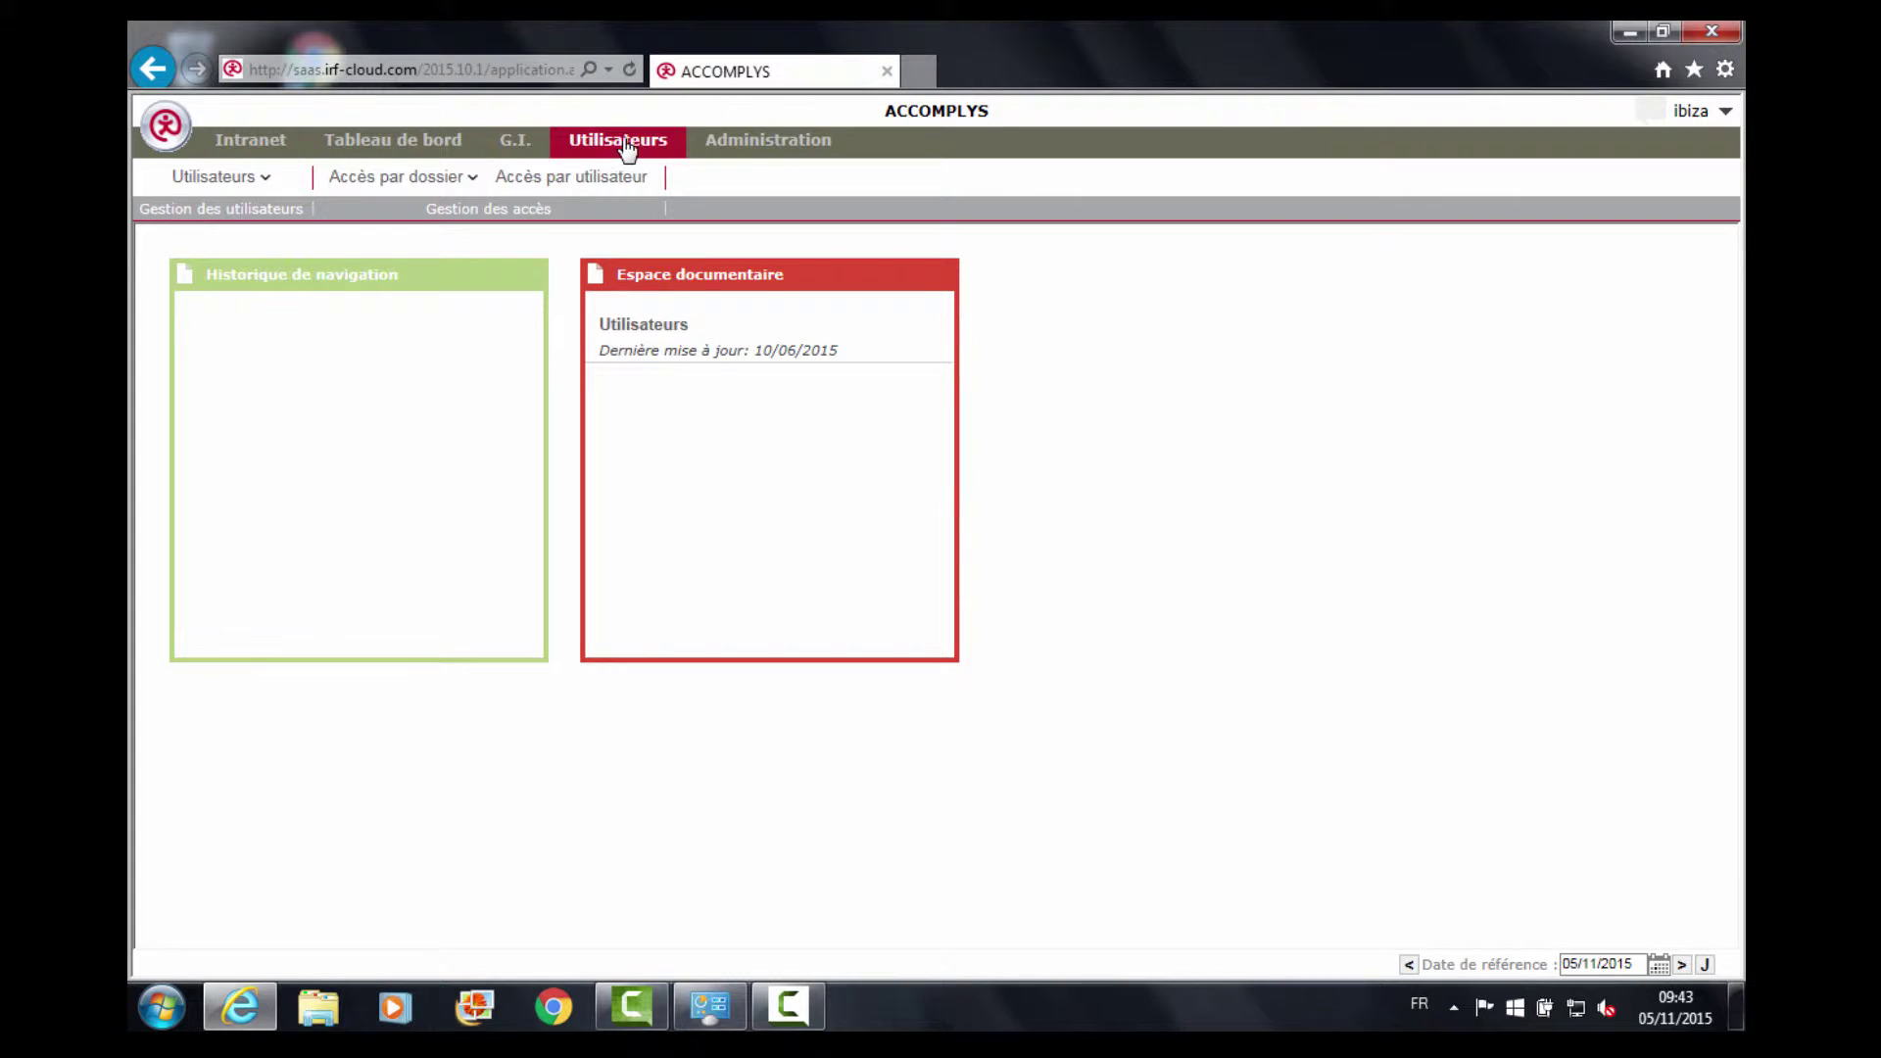
Expand the Utilisateurs sub-menu to reveal the Externes user category.
left_click(266, 178)
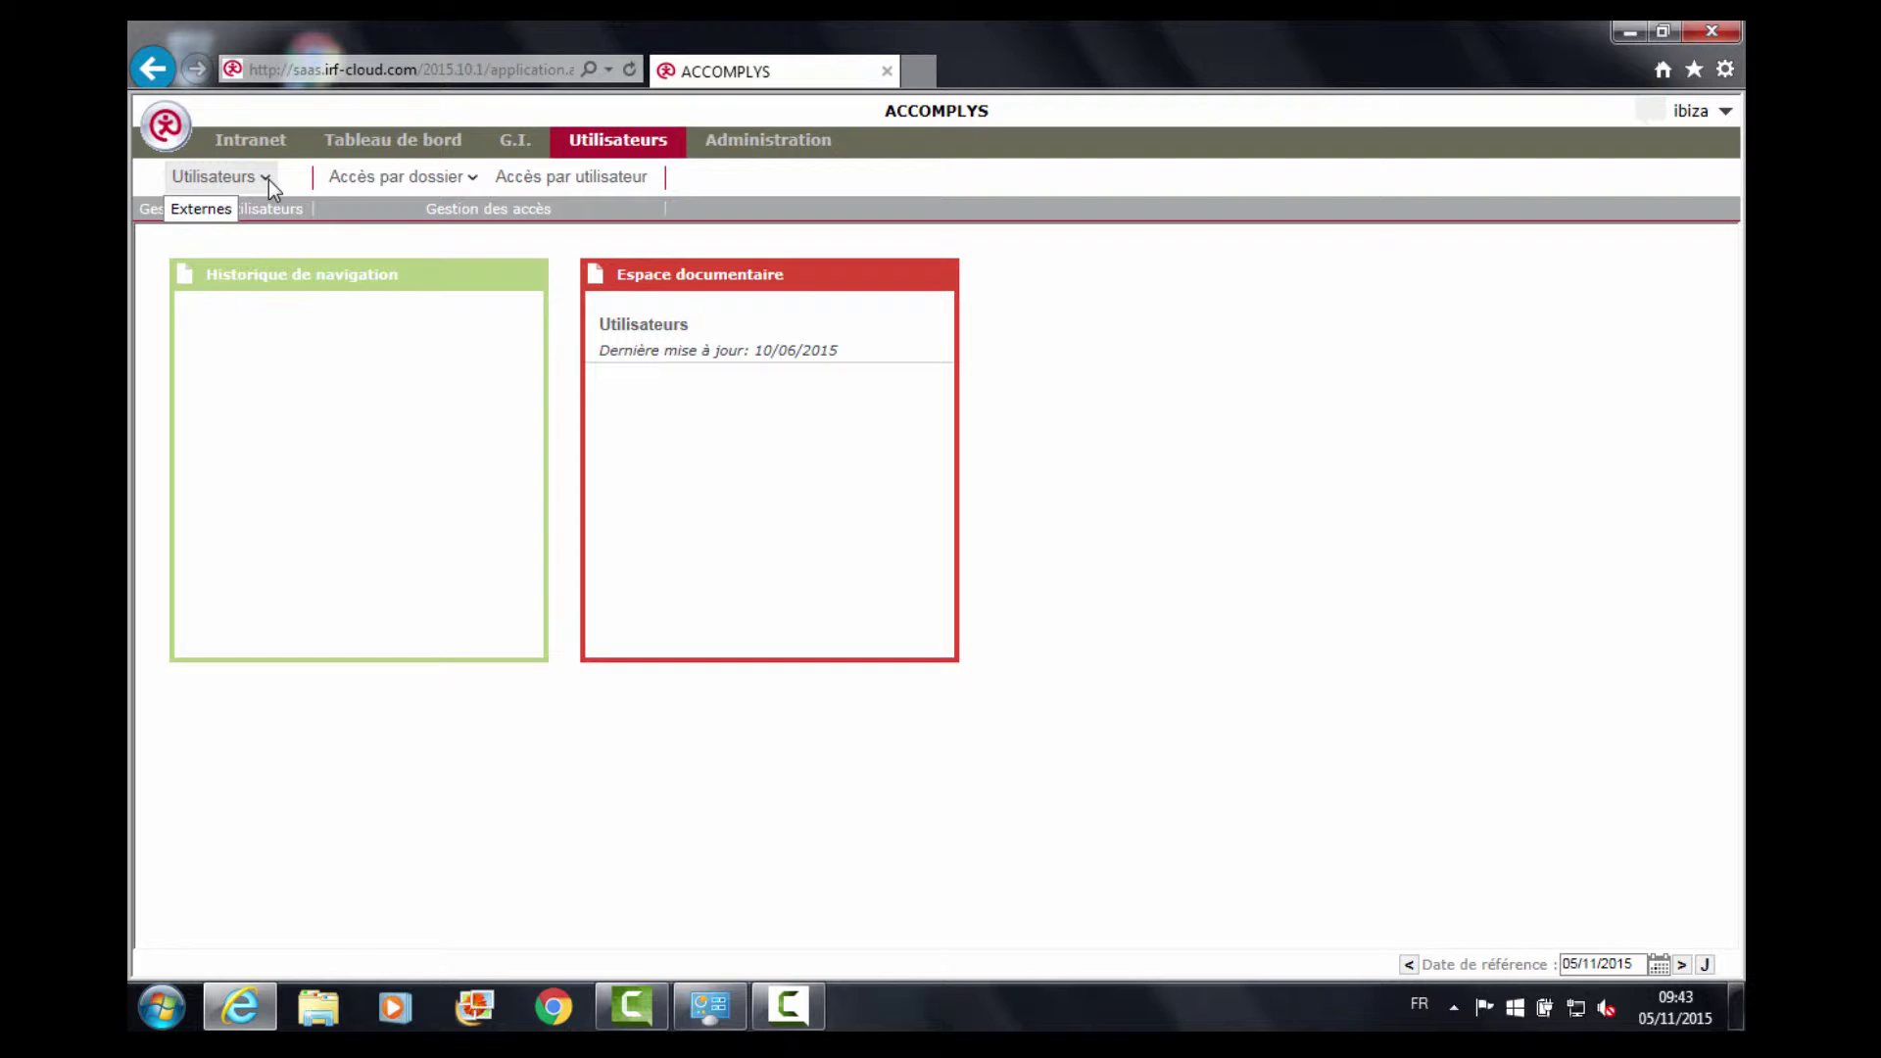
Open the Externes user list and refresh the still-empty grid.
left_click(206, 211)
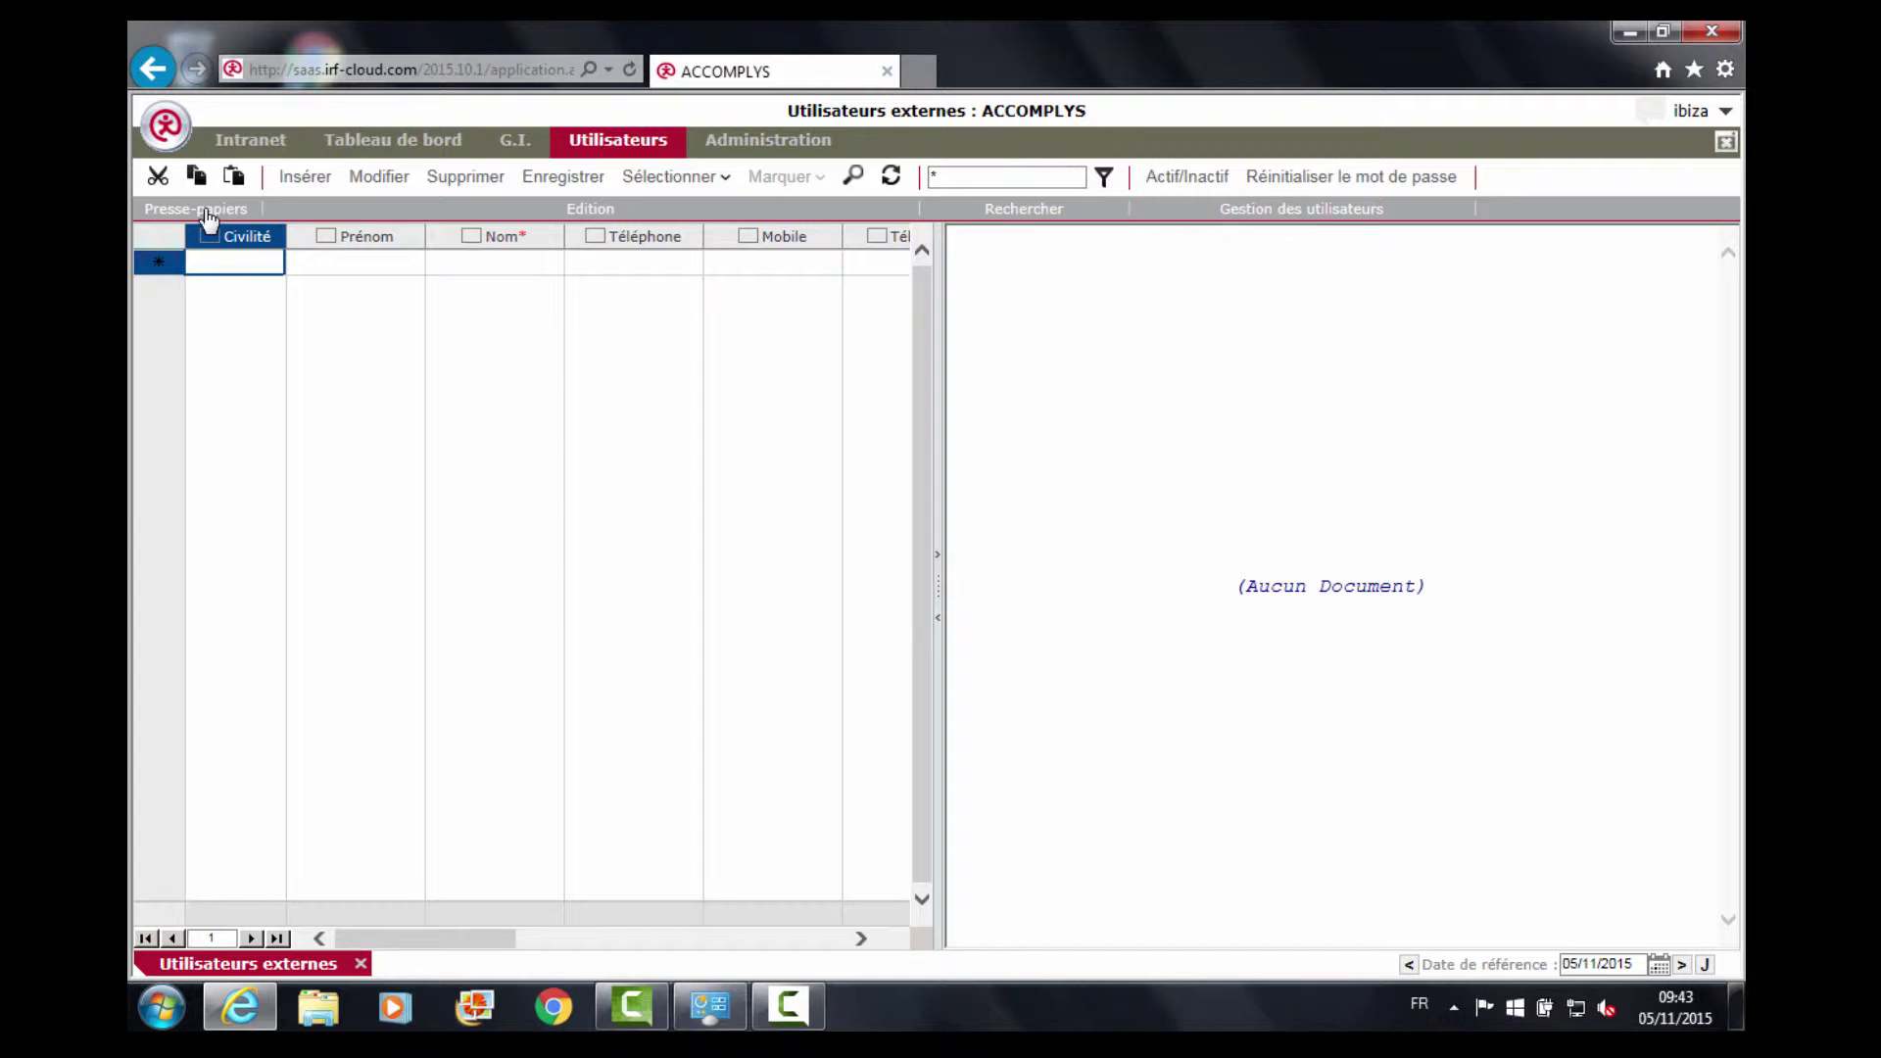
left_click(892, 179)
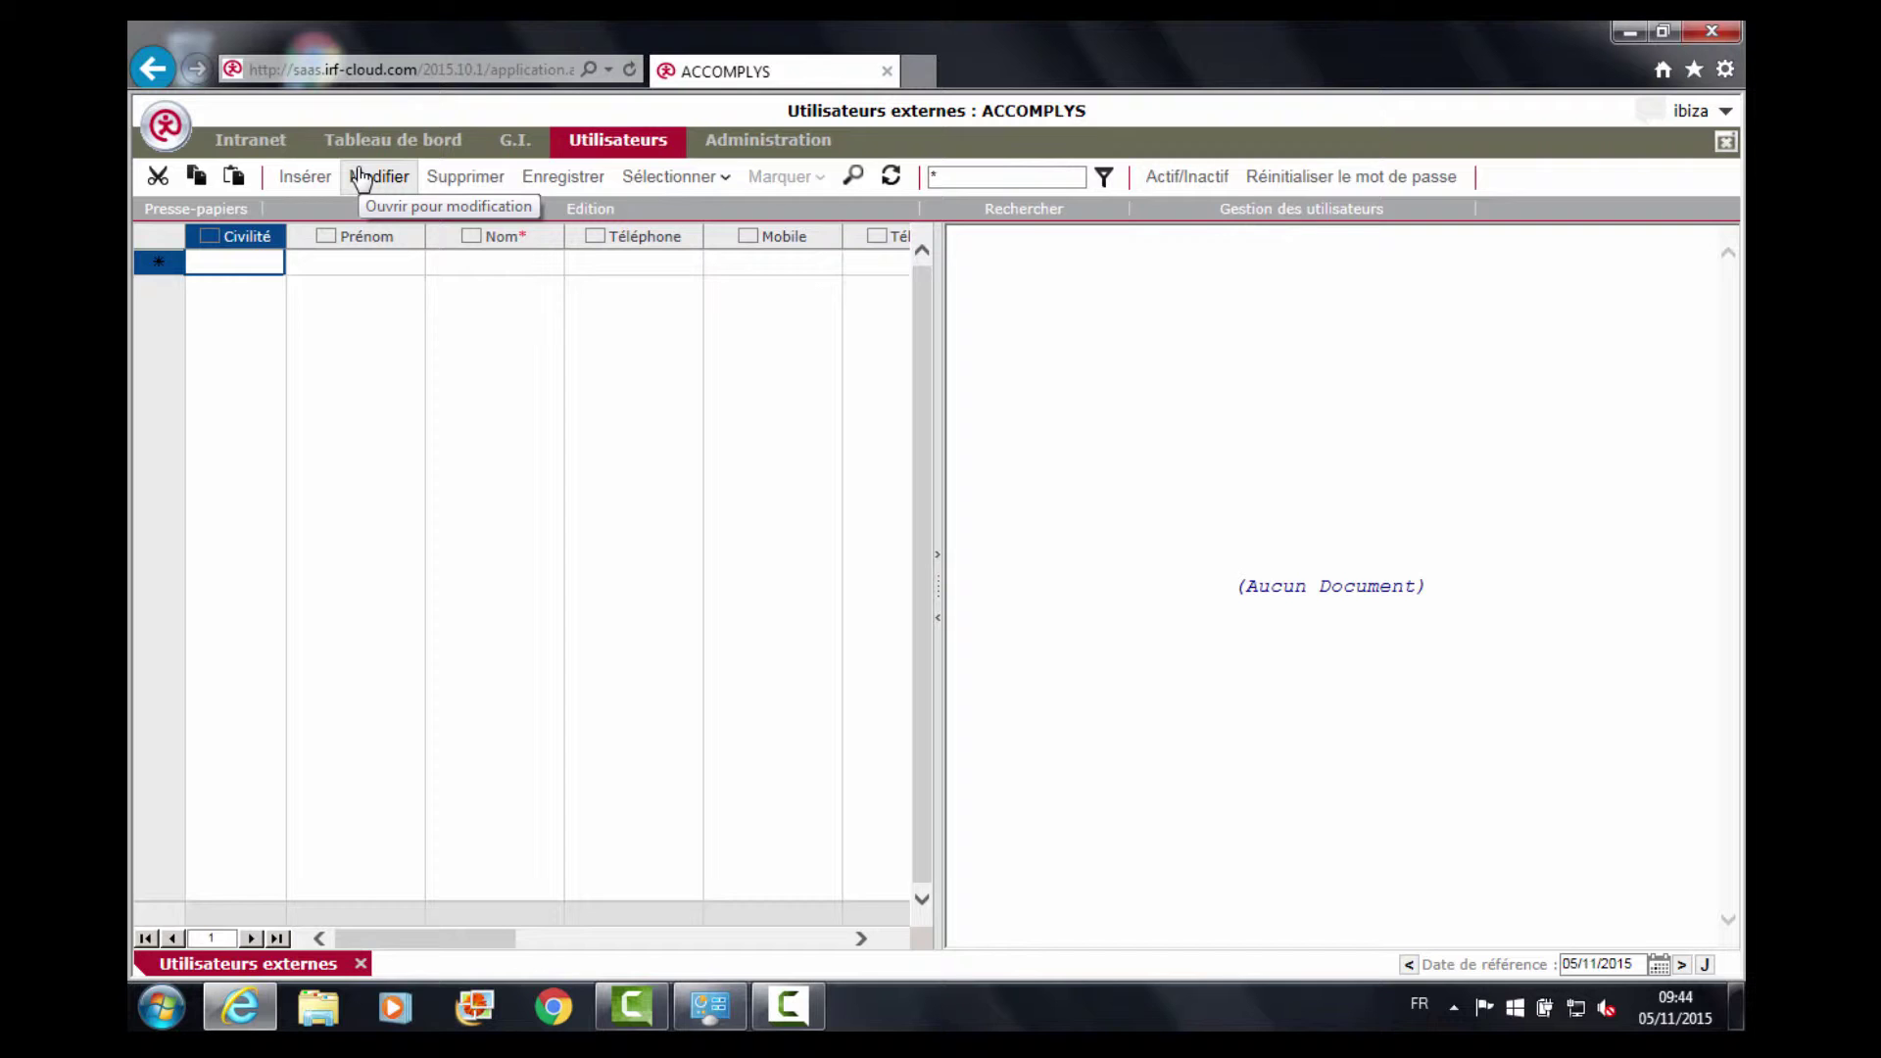
Insert a new external user record with civility Madame.
left_click(310, 177)
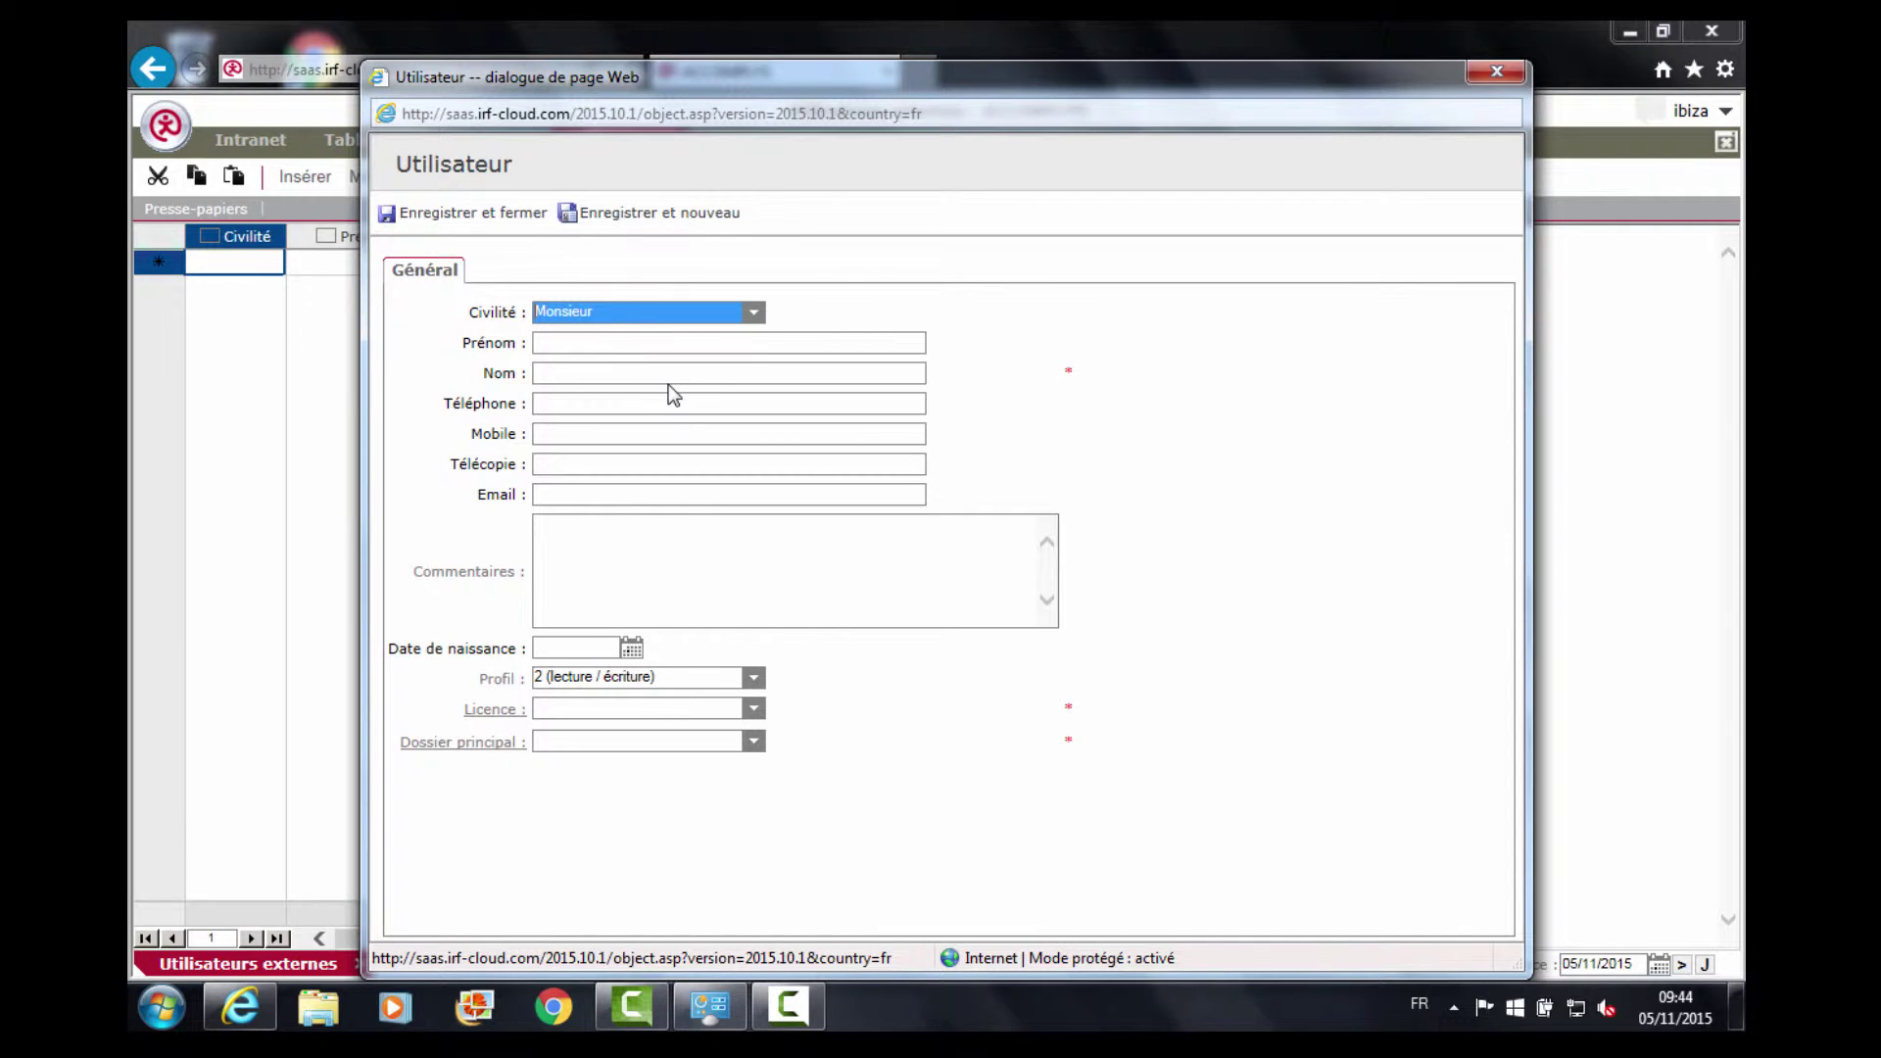
left_click(754, 313)
left_click(585, 337)
Enter the user's first name and capitalised surname, correcting the typos.
left_click(590, 343)
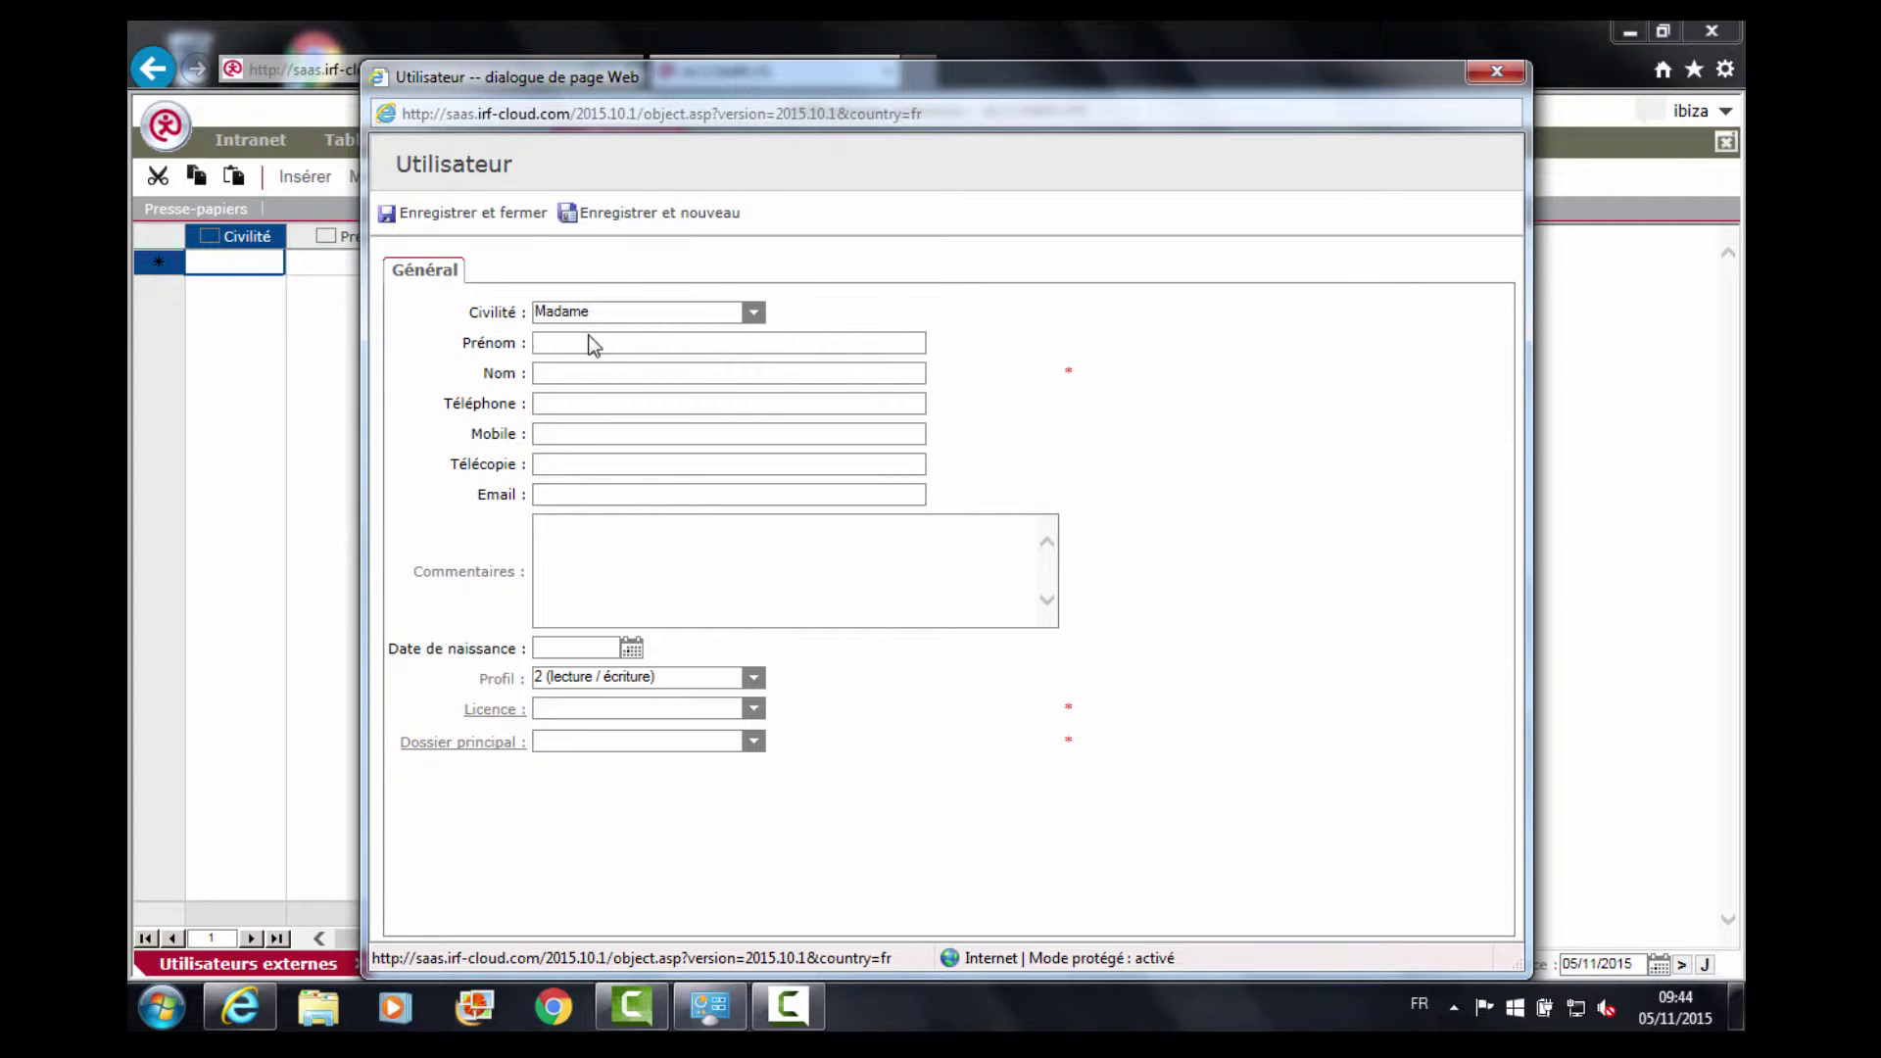
key("Tab")
key("BackSpace")
key("BackSpace")
key("BackSpace")
key("BackSpace")
key("BackSpace")
key("BackSpace")
key("BackSpace")
key("BackSpace")
key("Tab")
key("Tab")
key("Tab")
key("Tab")
key("Tab")
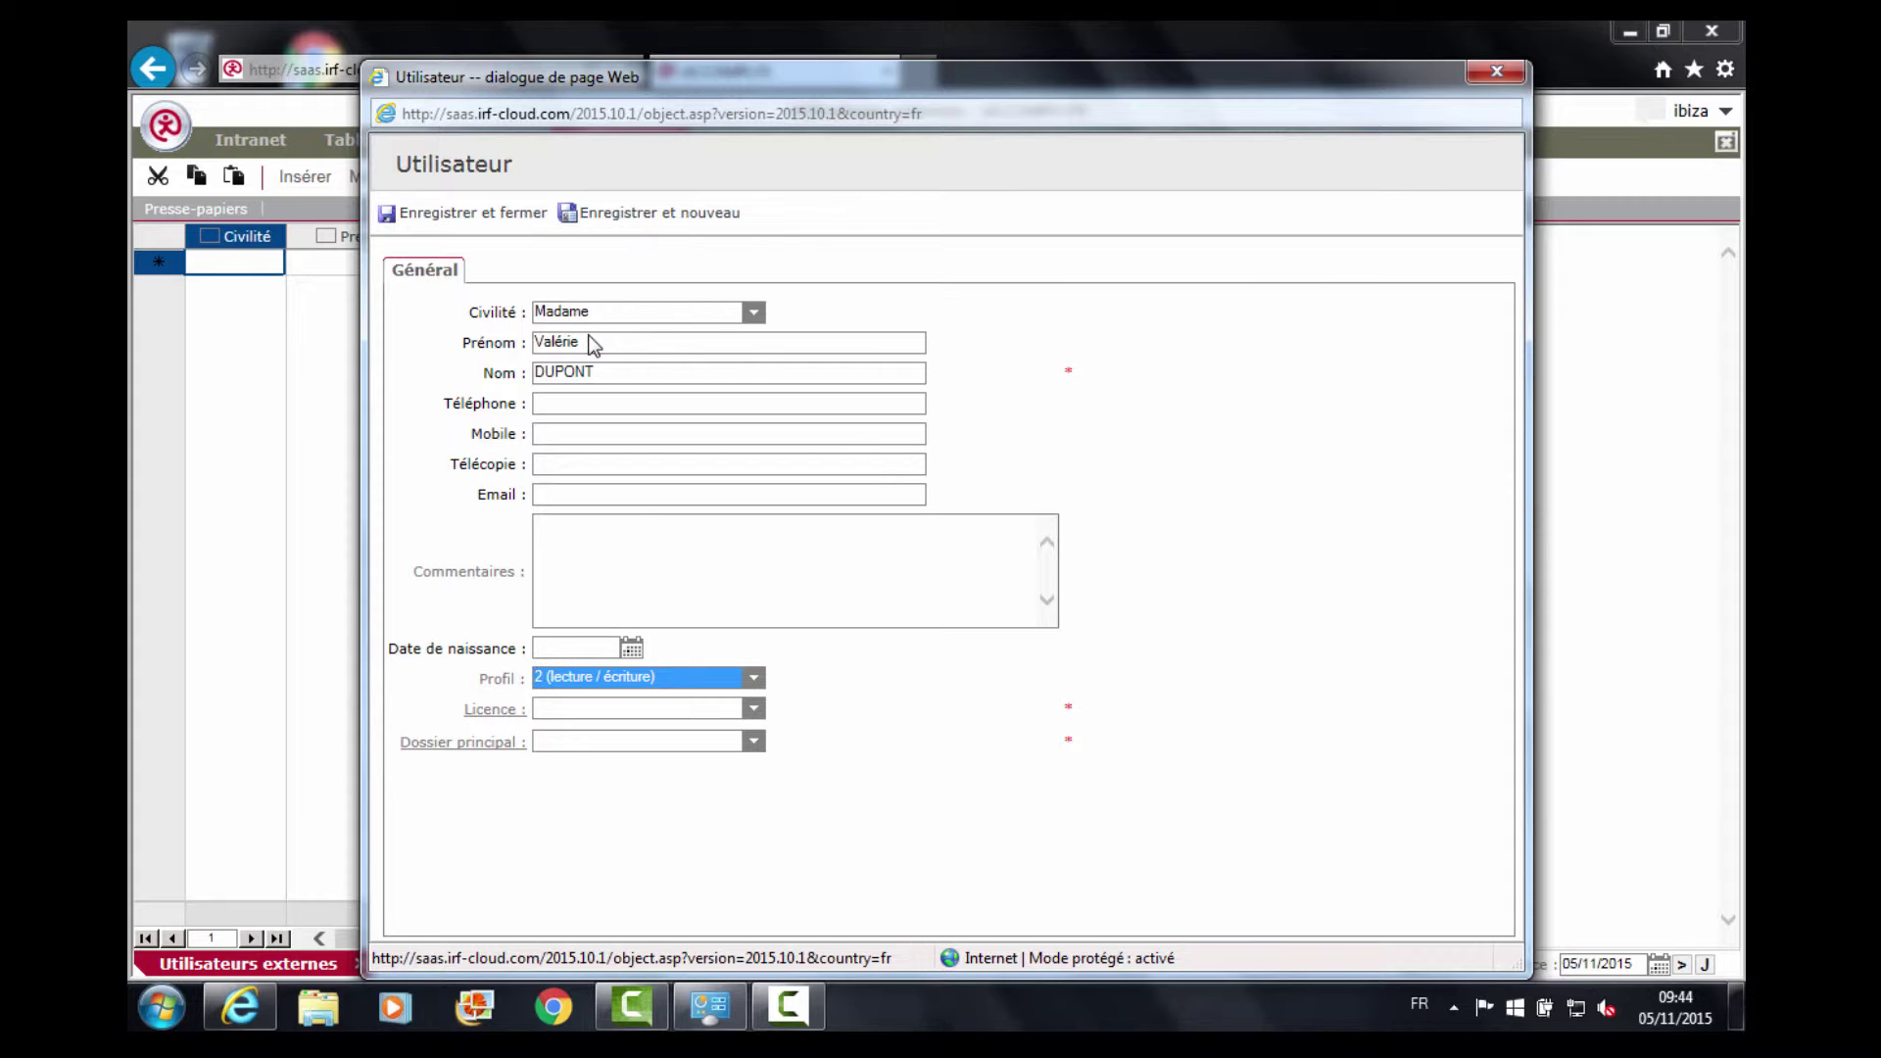
left_click(754, 679)
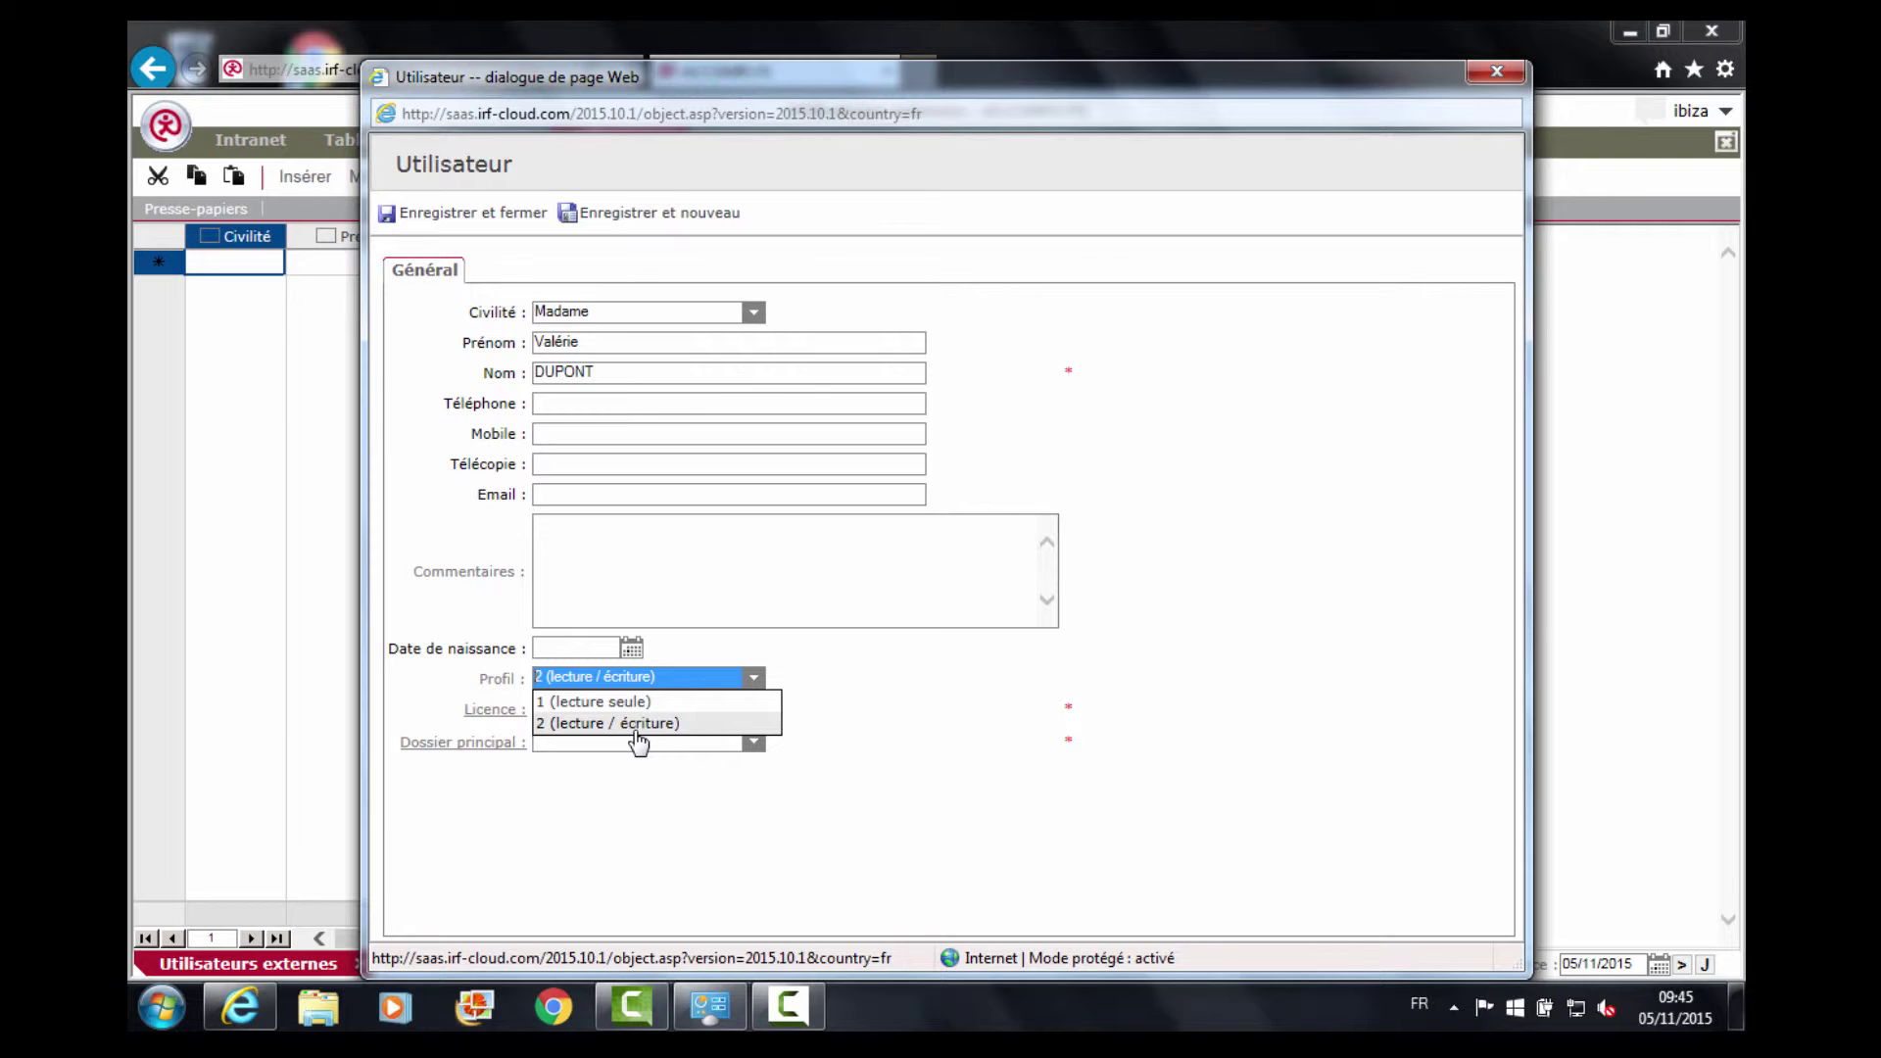
Keep profile 2 (lecture / écriture) and assign the esec e-suite-expert client licence.
left_click(635, 727)
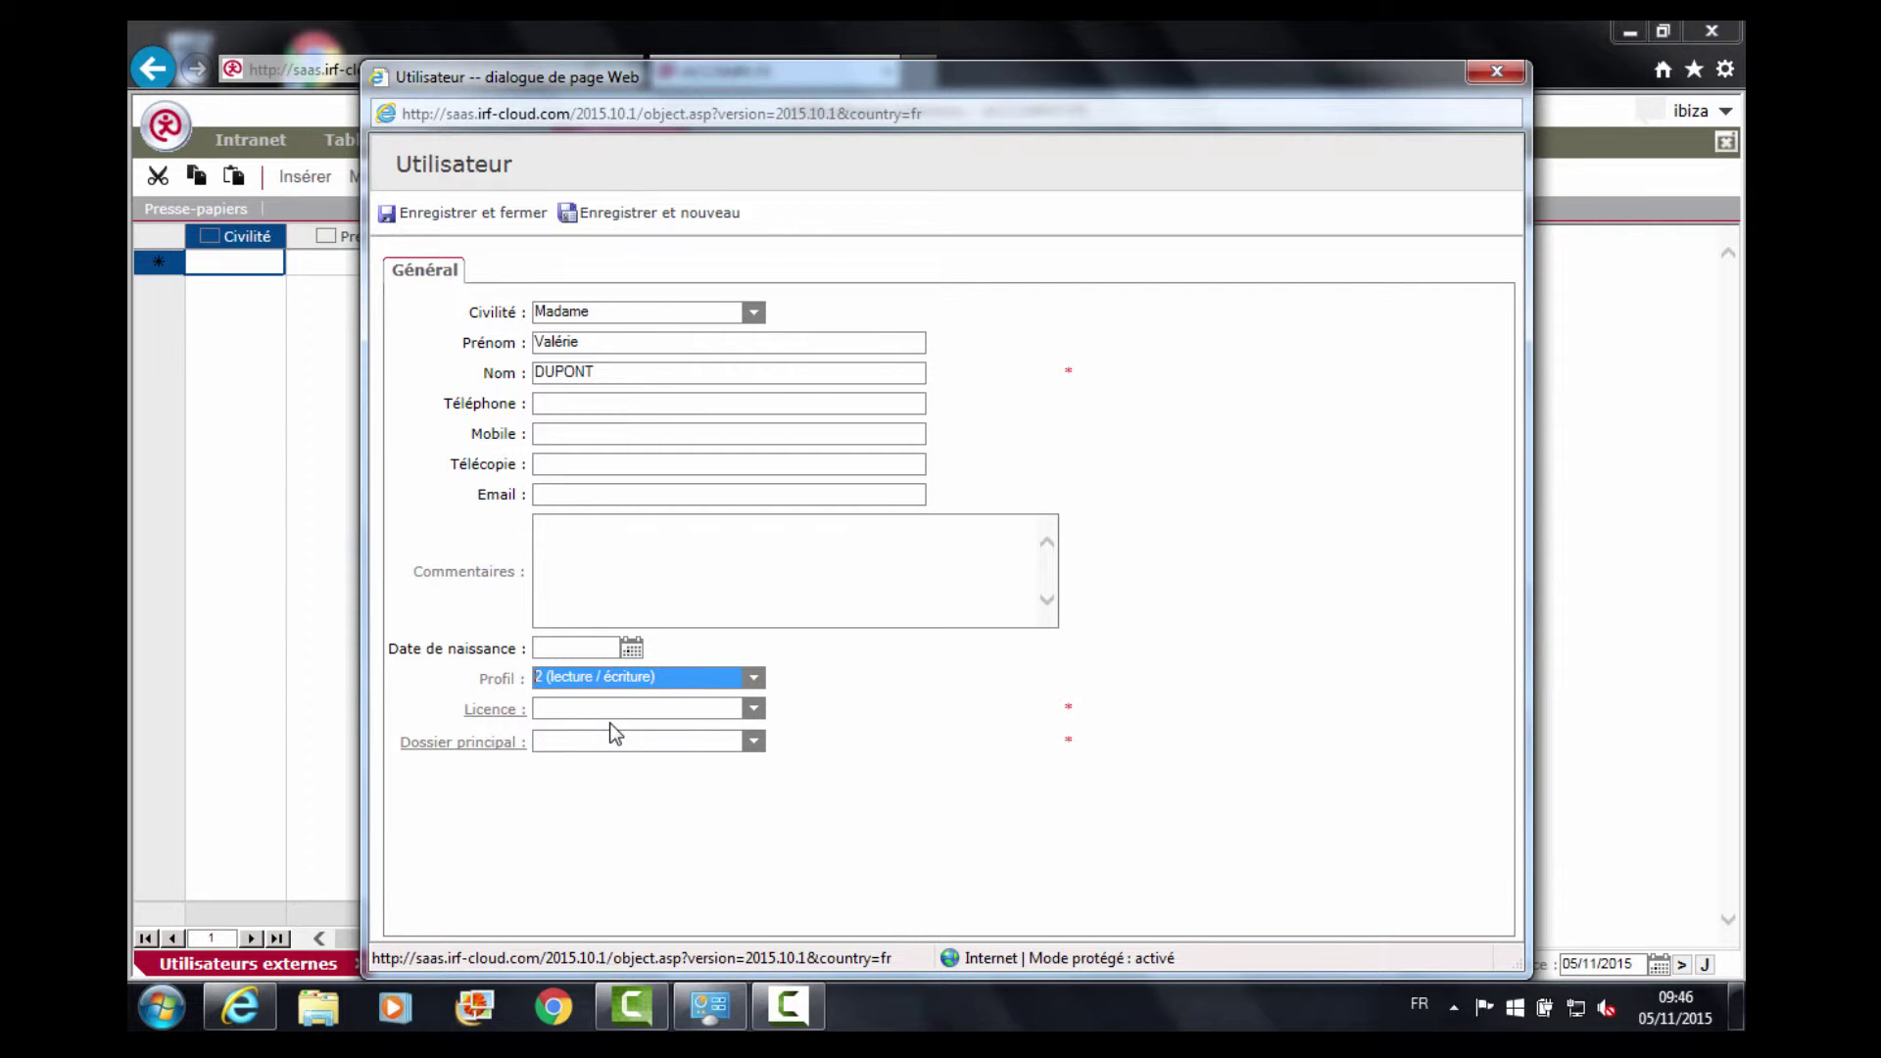
left_click(754, 710)
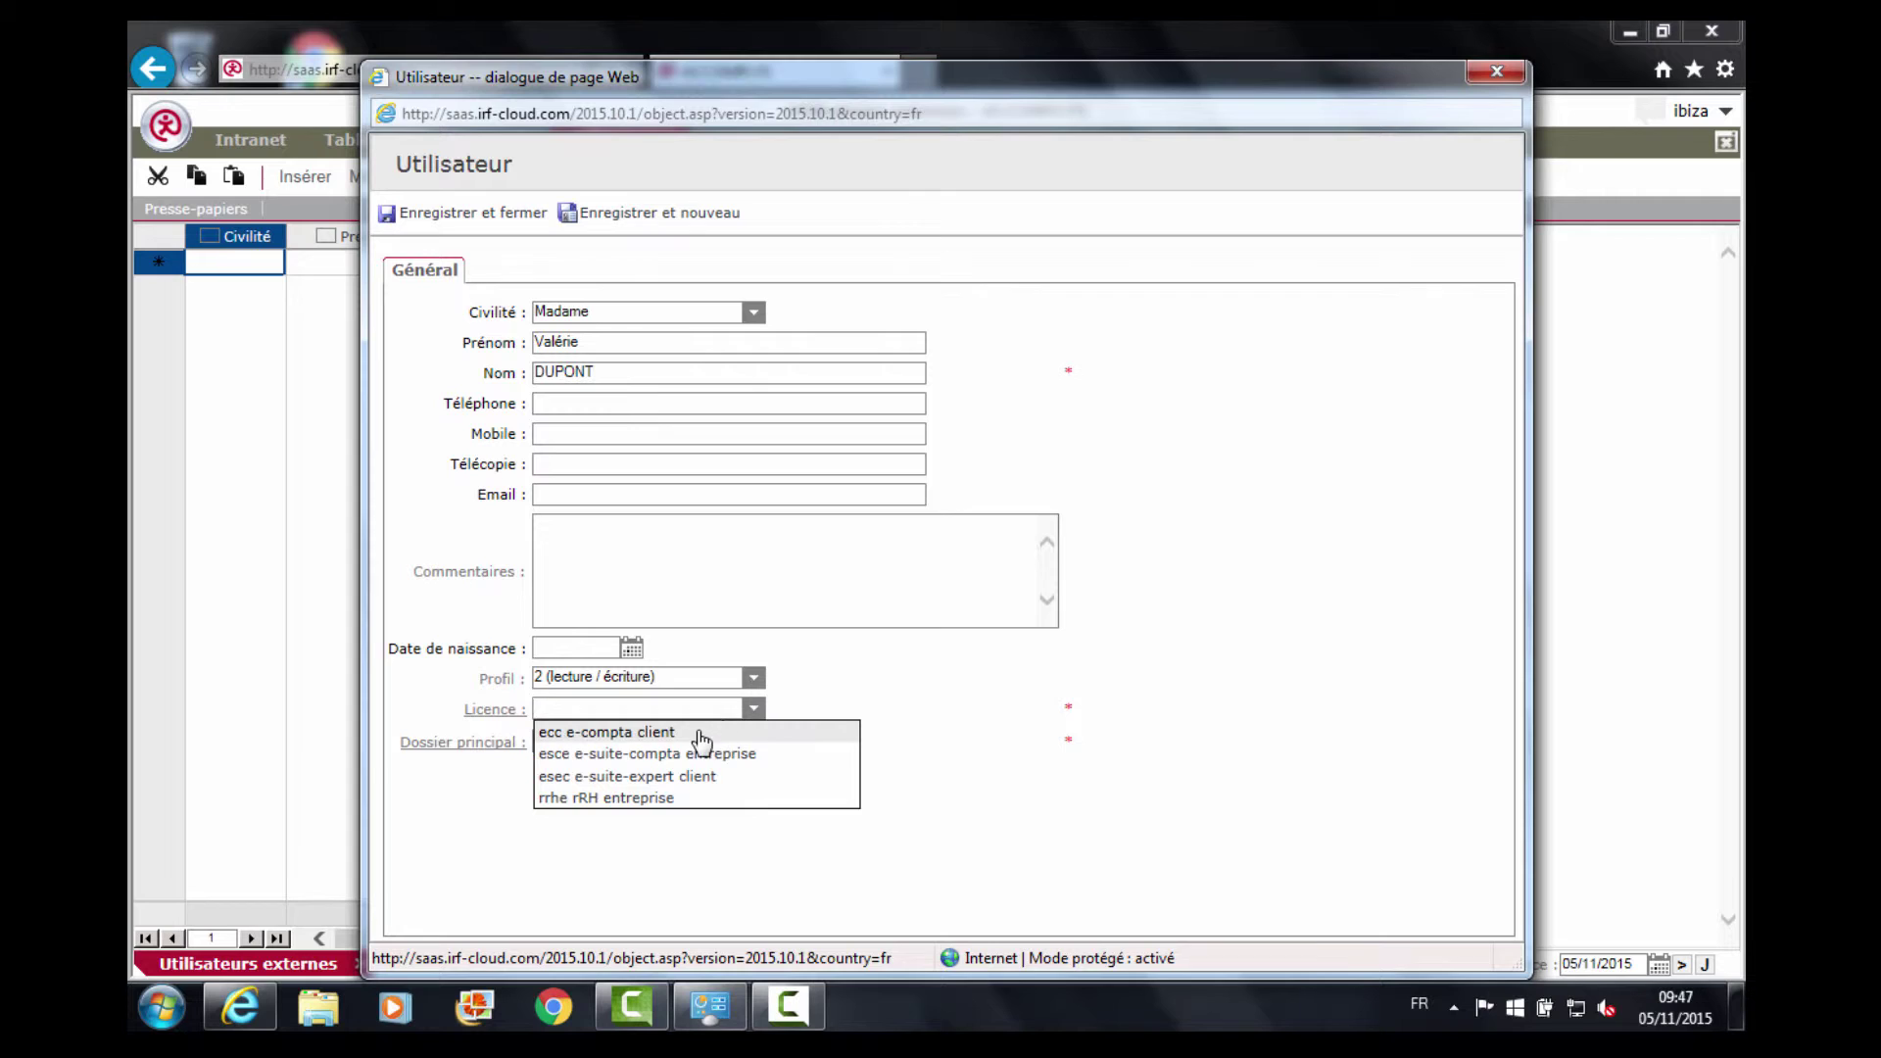
left_click(630, 777)
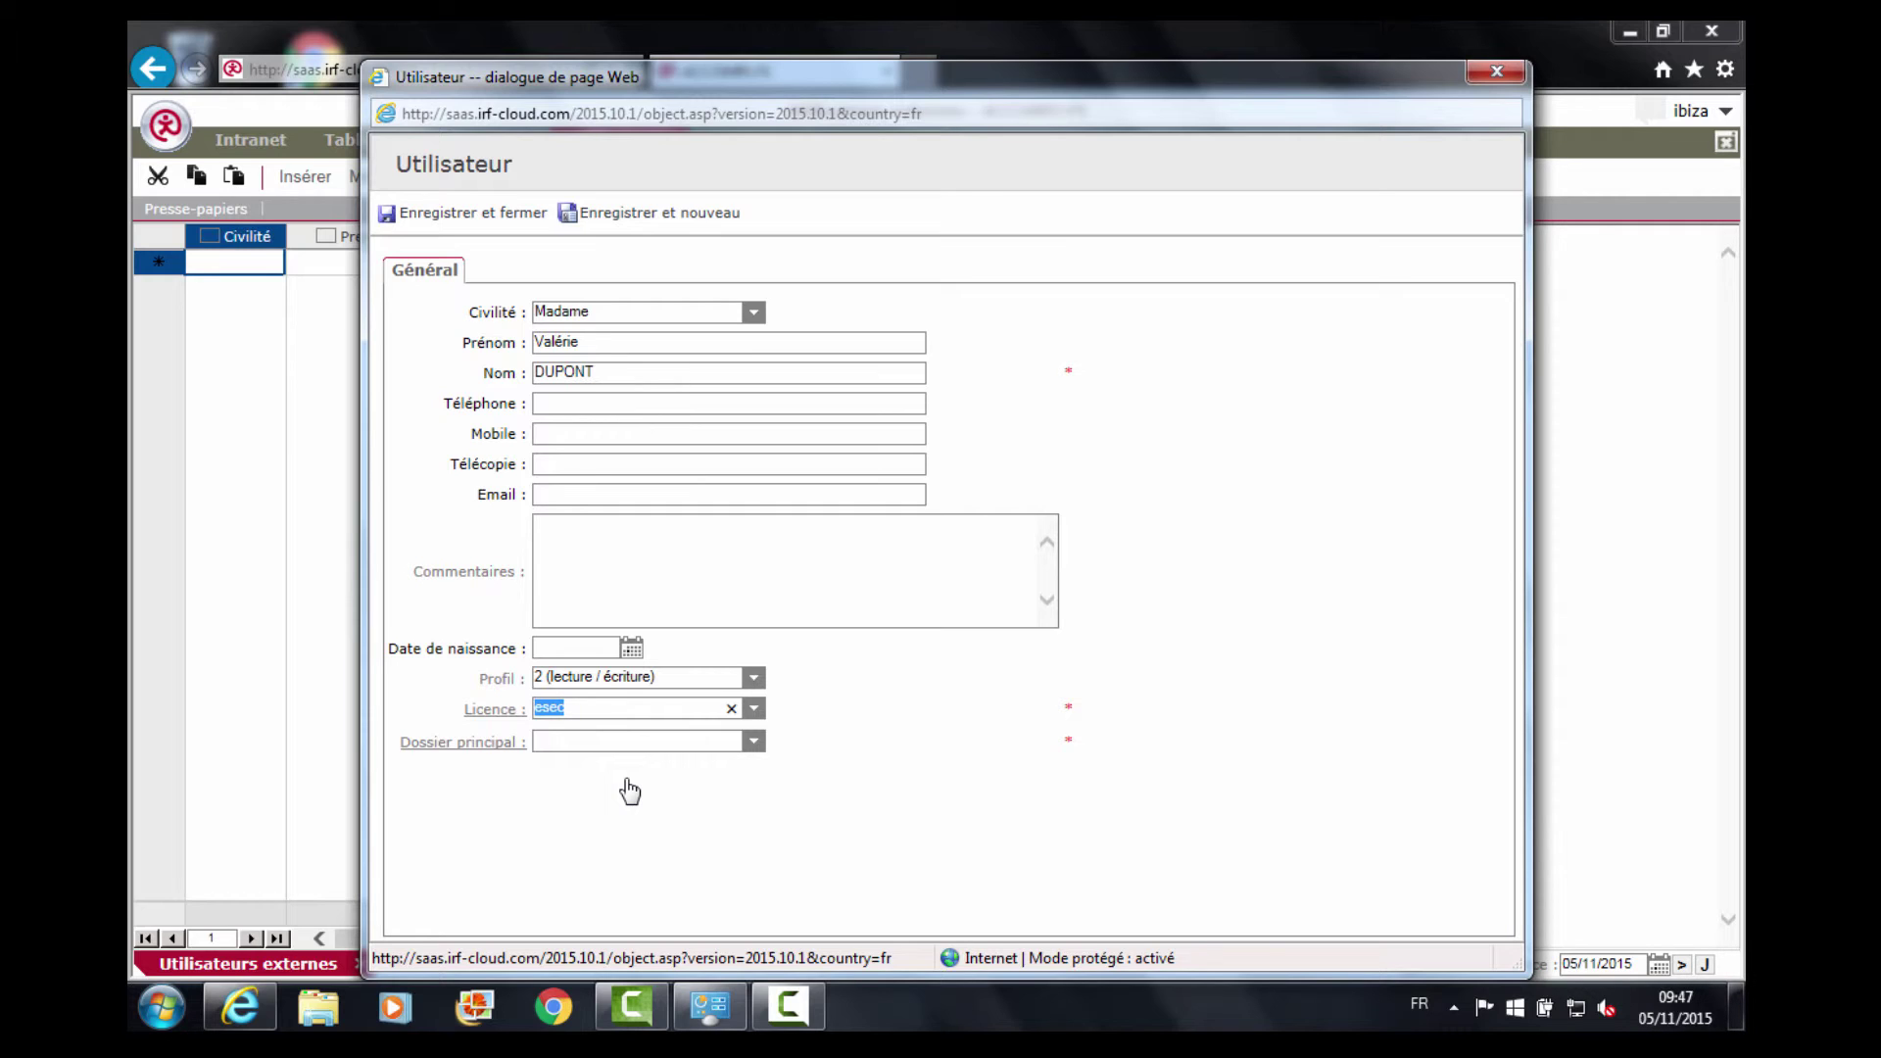
Set the main folder to Dossier de présentation, then choose Enregistrer et fermer.
left_click(754, 747)
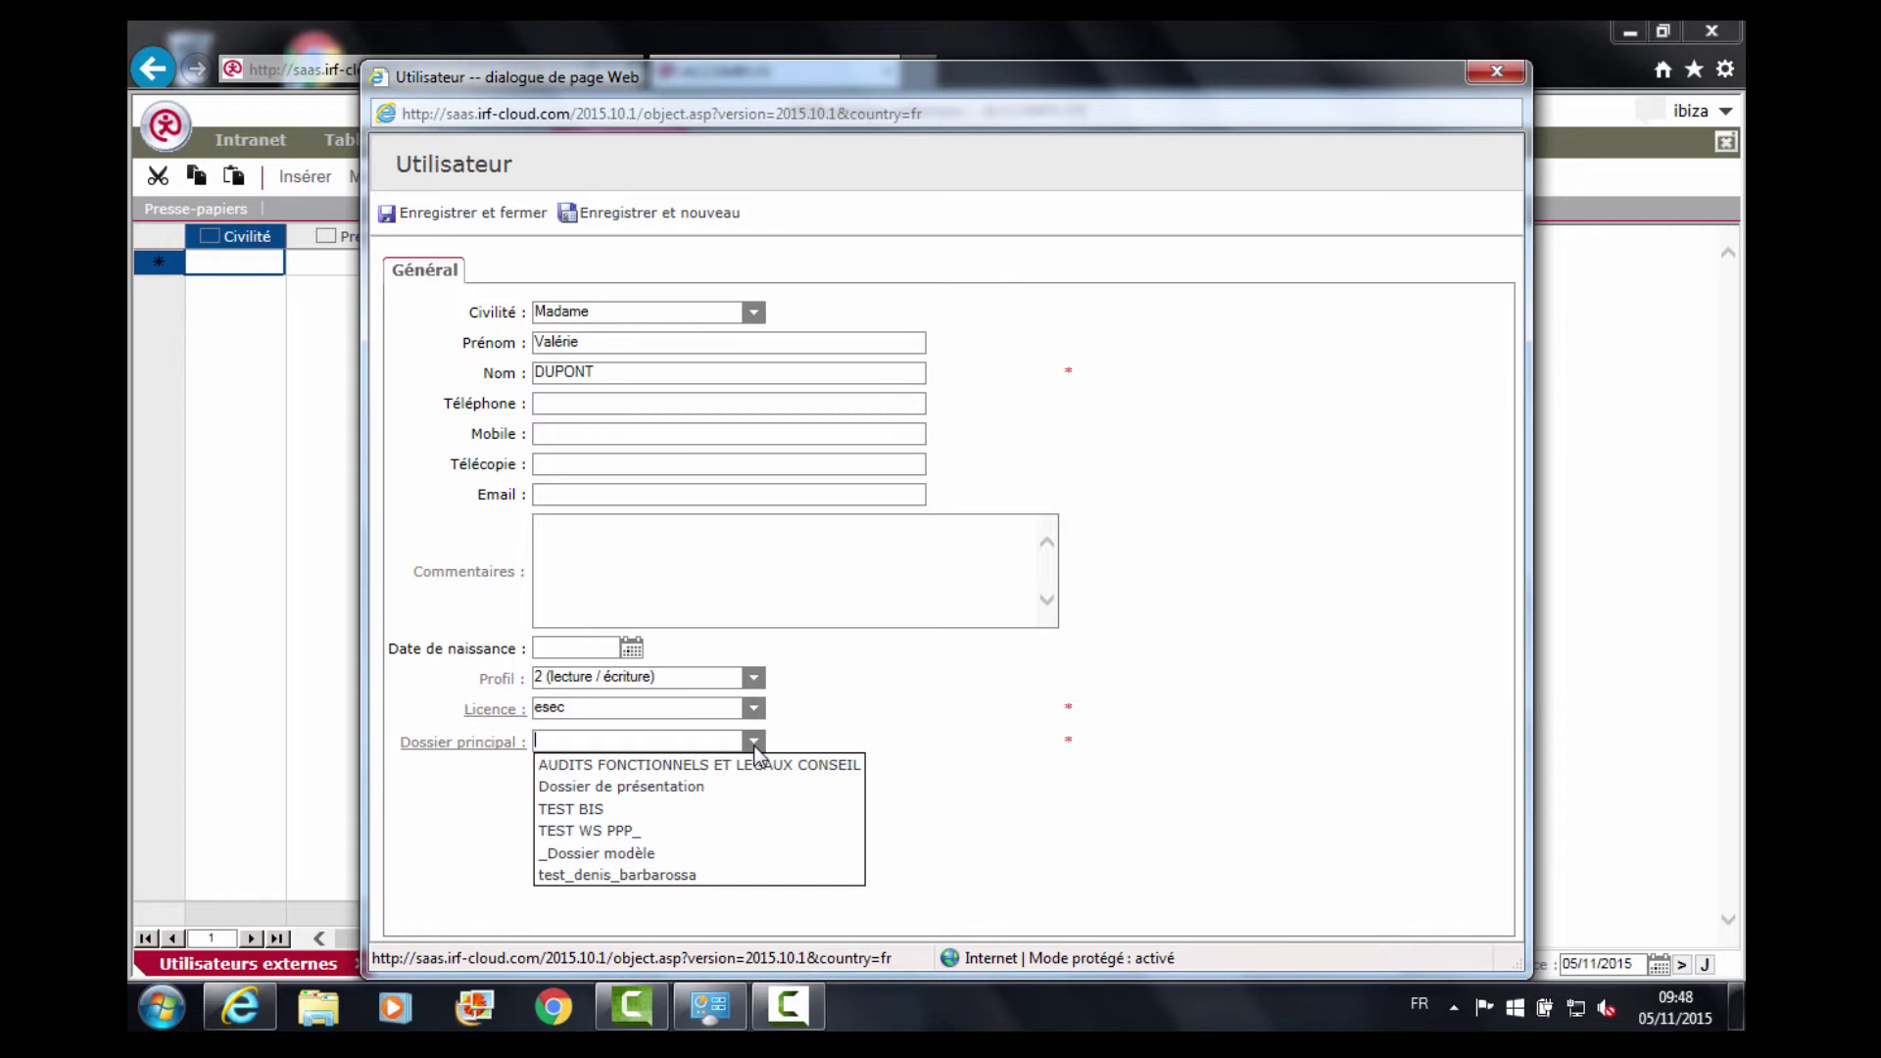
left_click(658, 789)
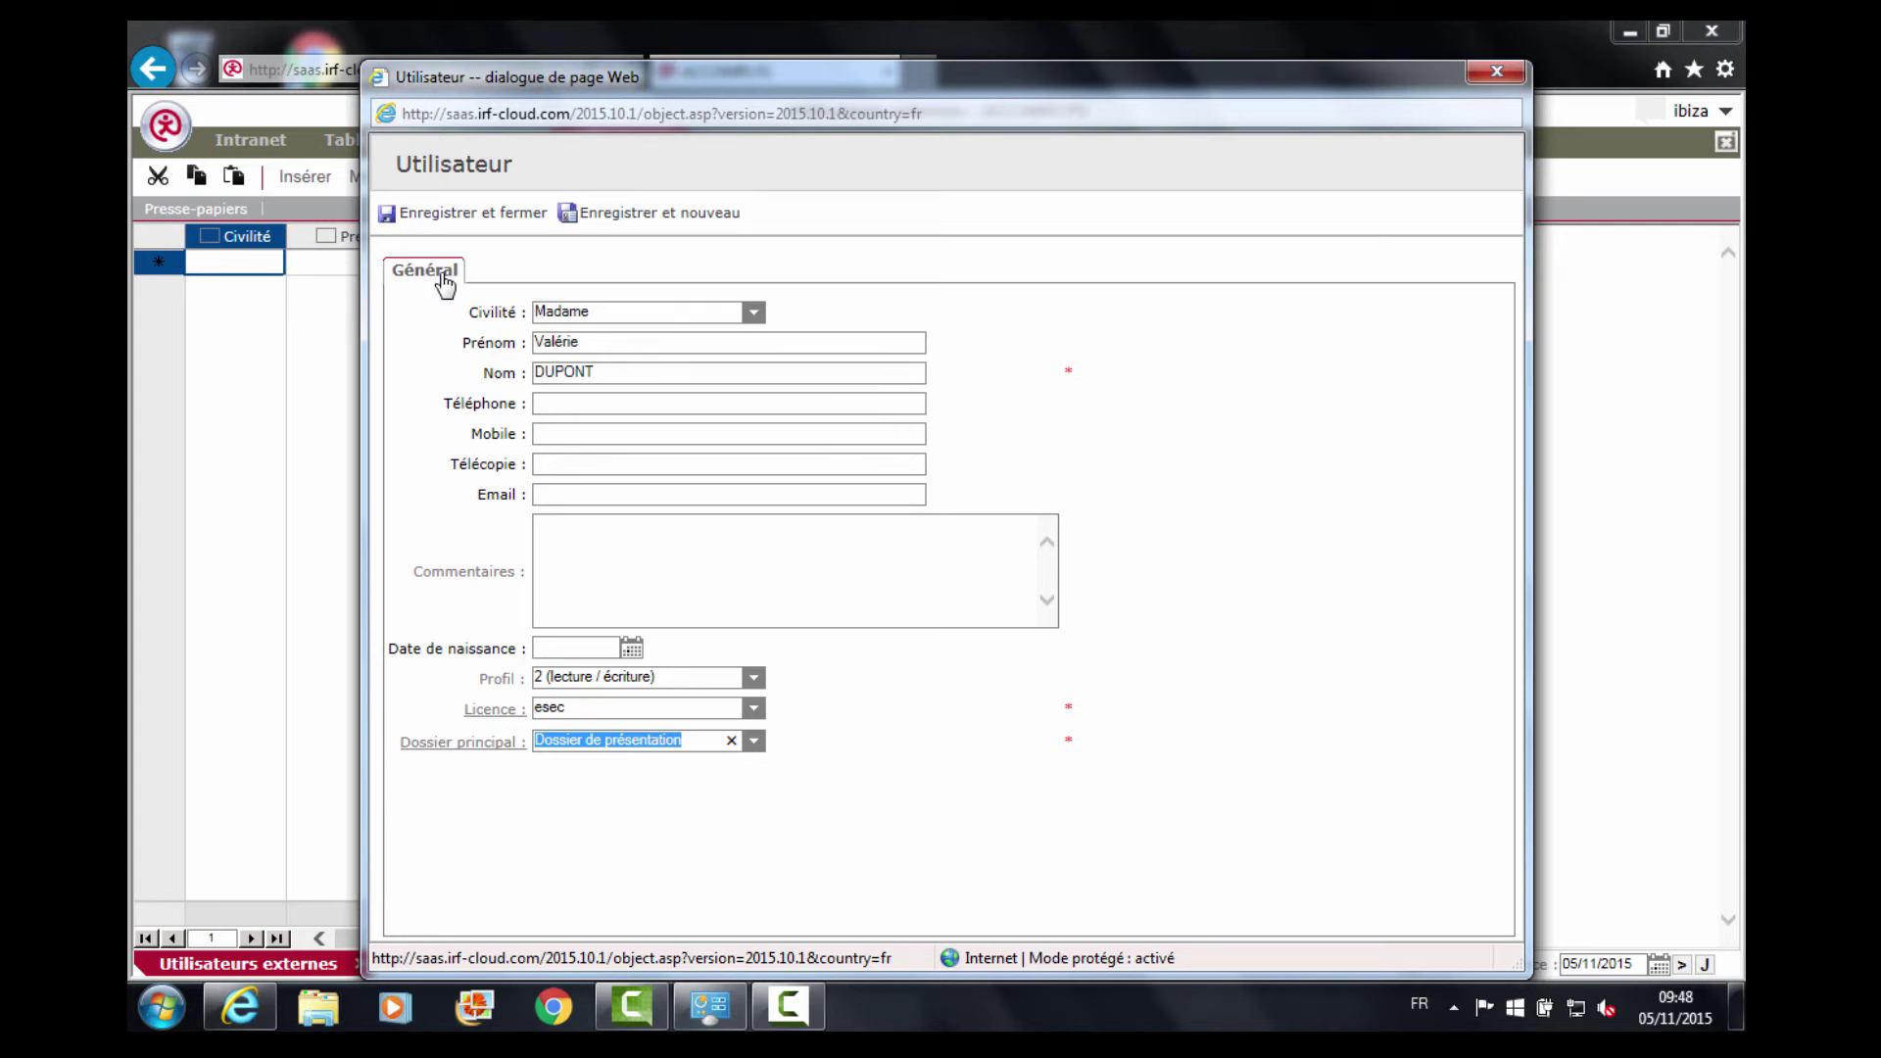
left_click(458, 218)
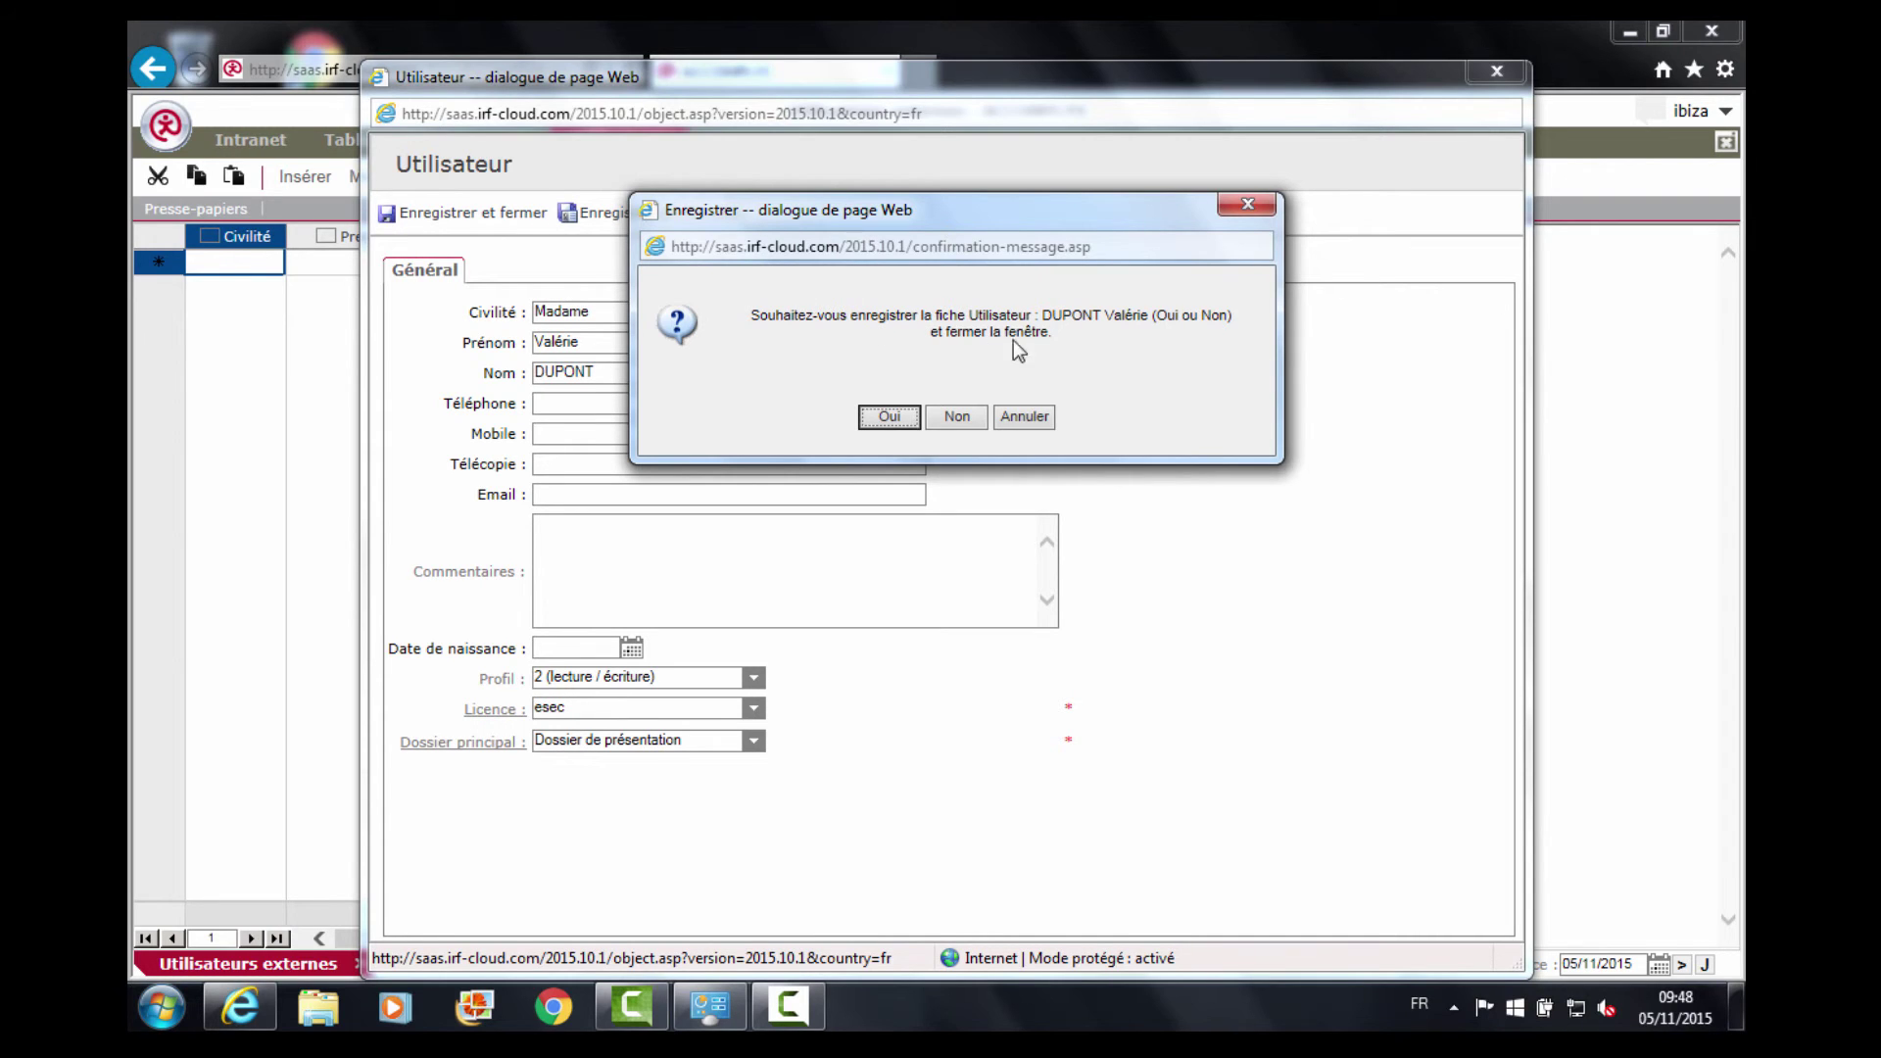
Confirm with Oui so the new user is saved into the external users list.
left_click(899, 414)
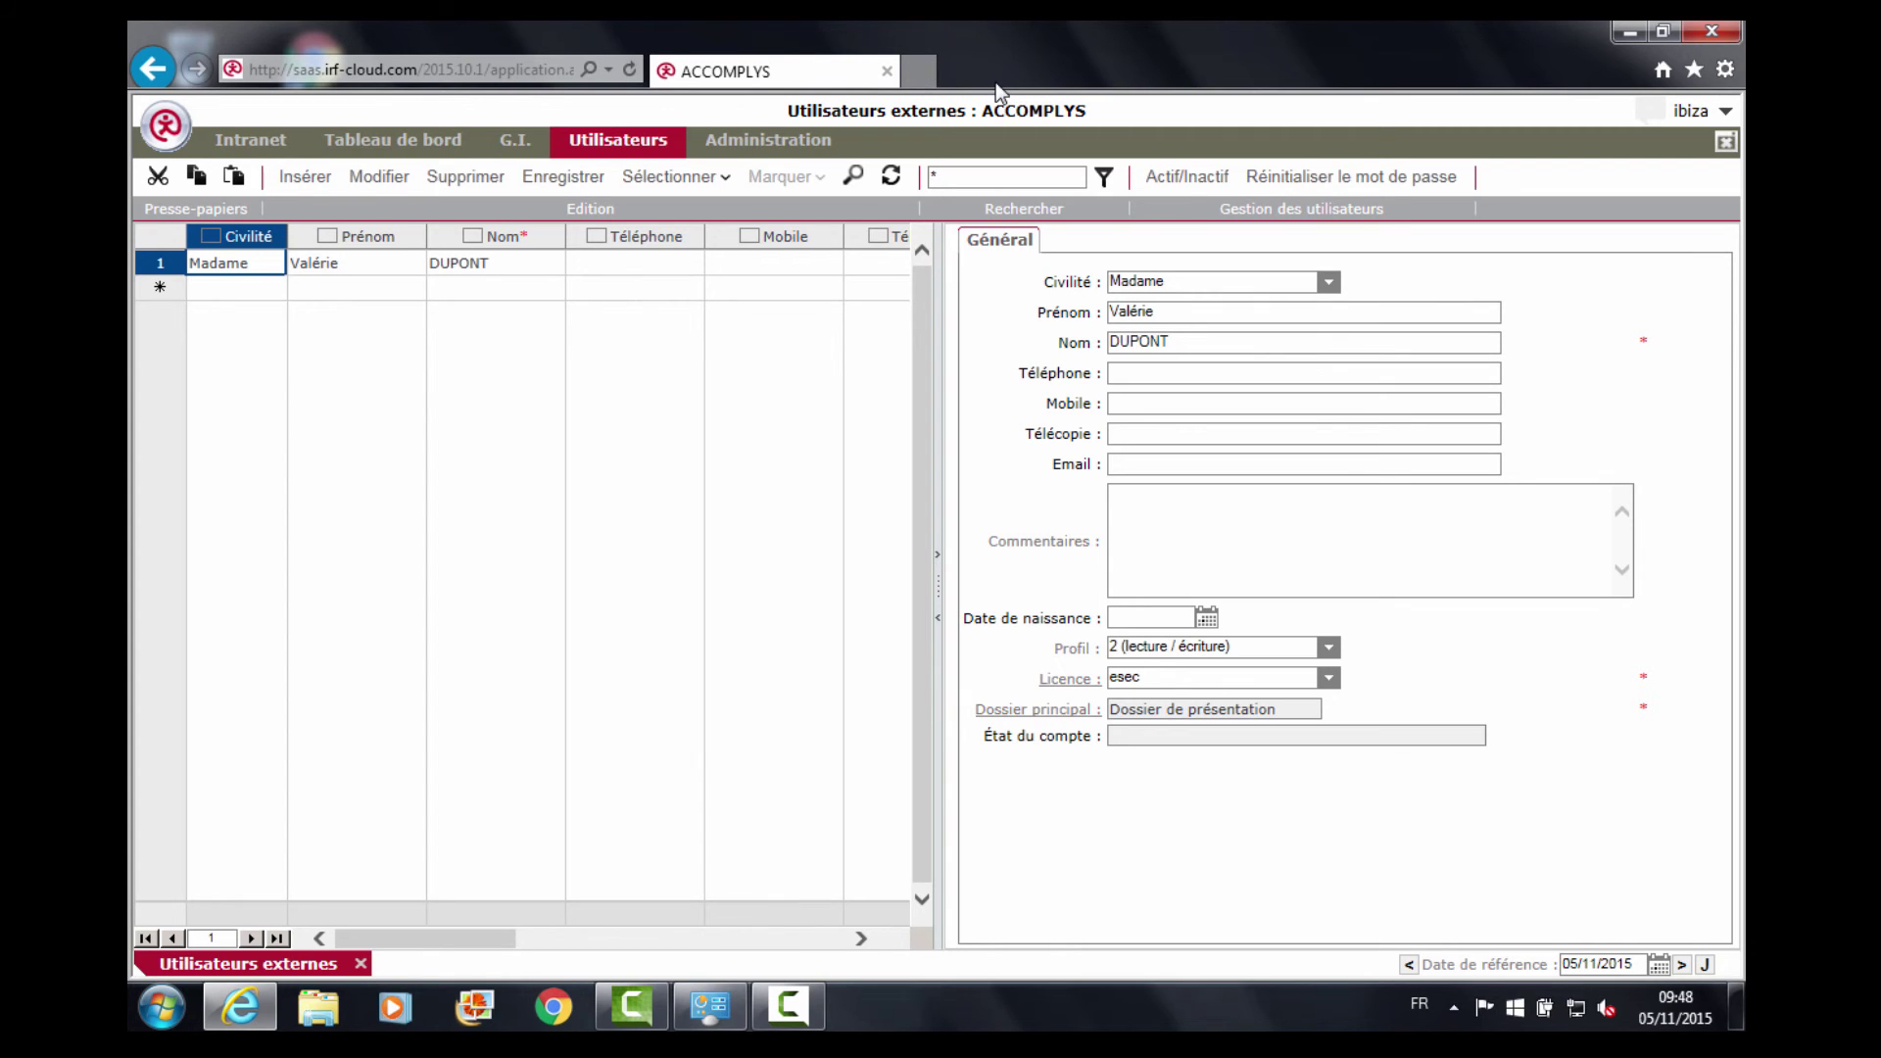
Reset the new user's password in row 1 and scroll through the generated login letter.
left_click(161, 265)
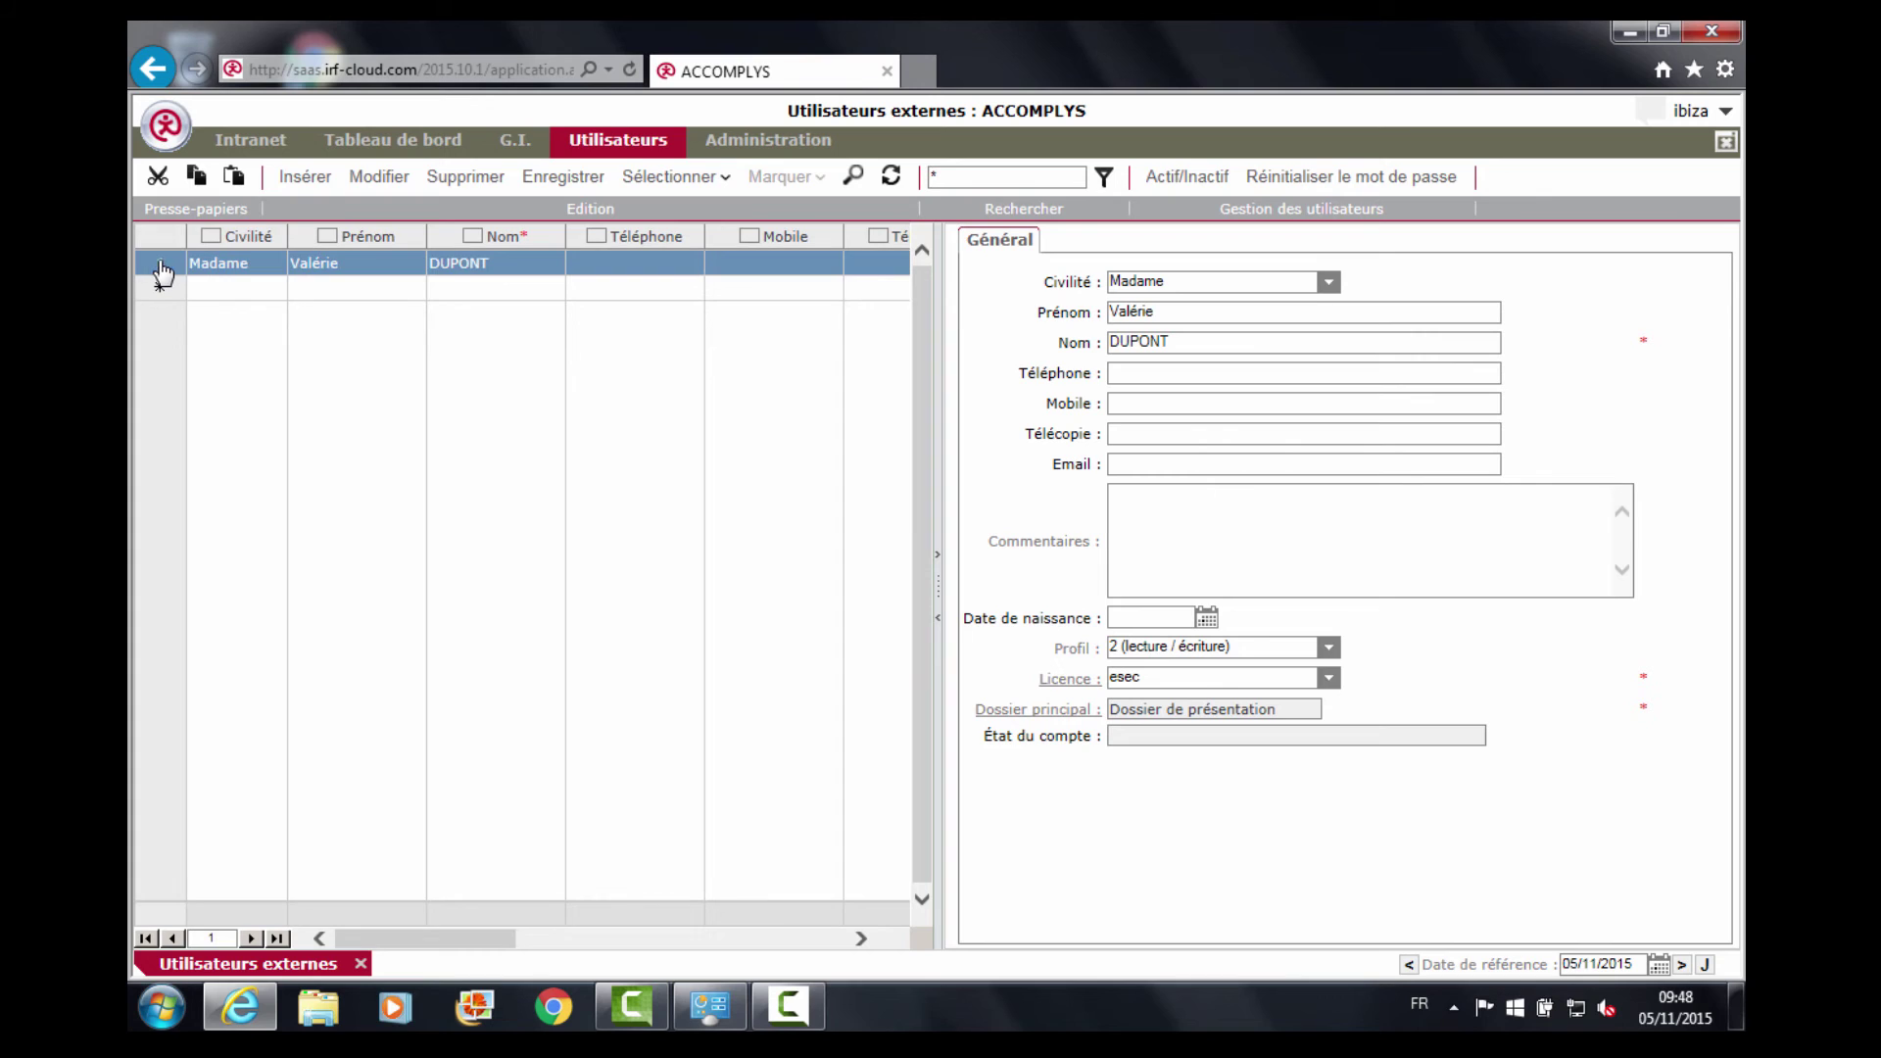
left_click(1295, 180)
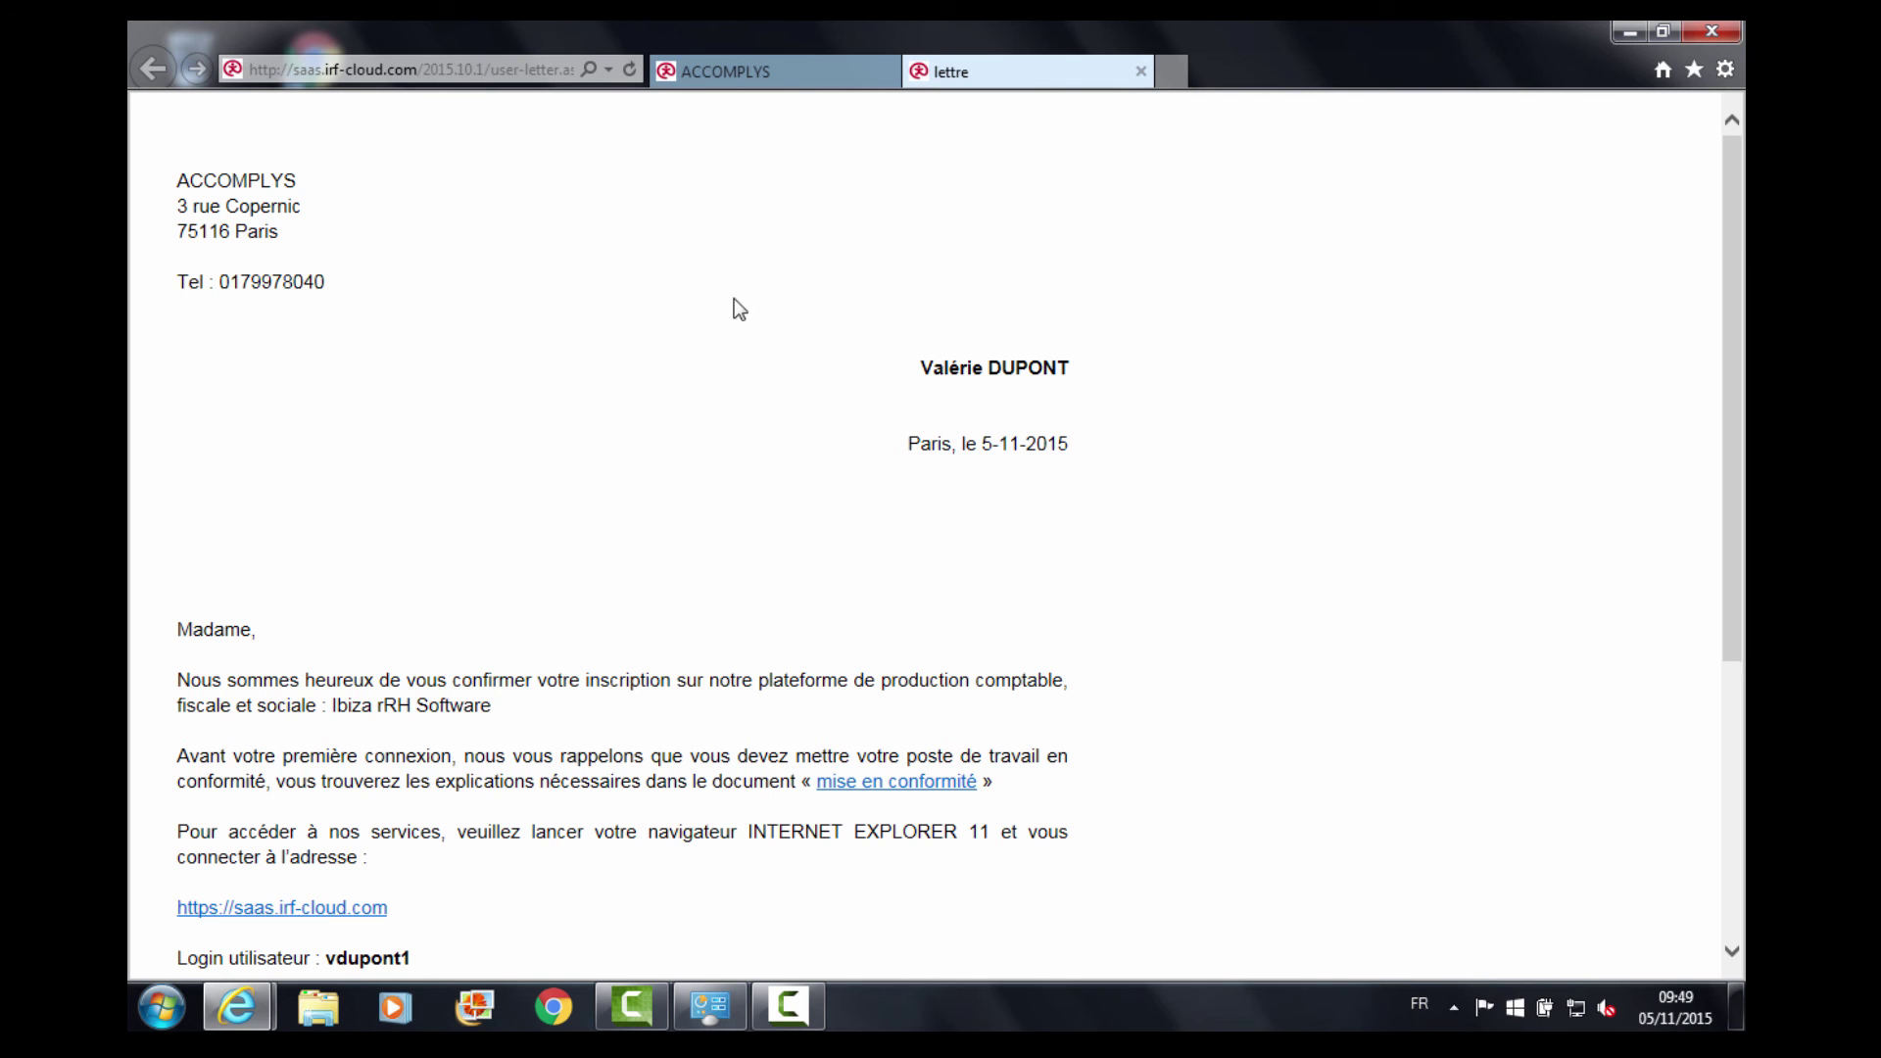
scroll(876, 324, "down", 3)
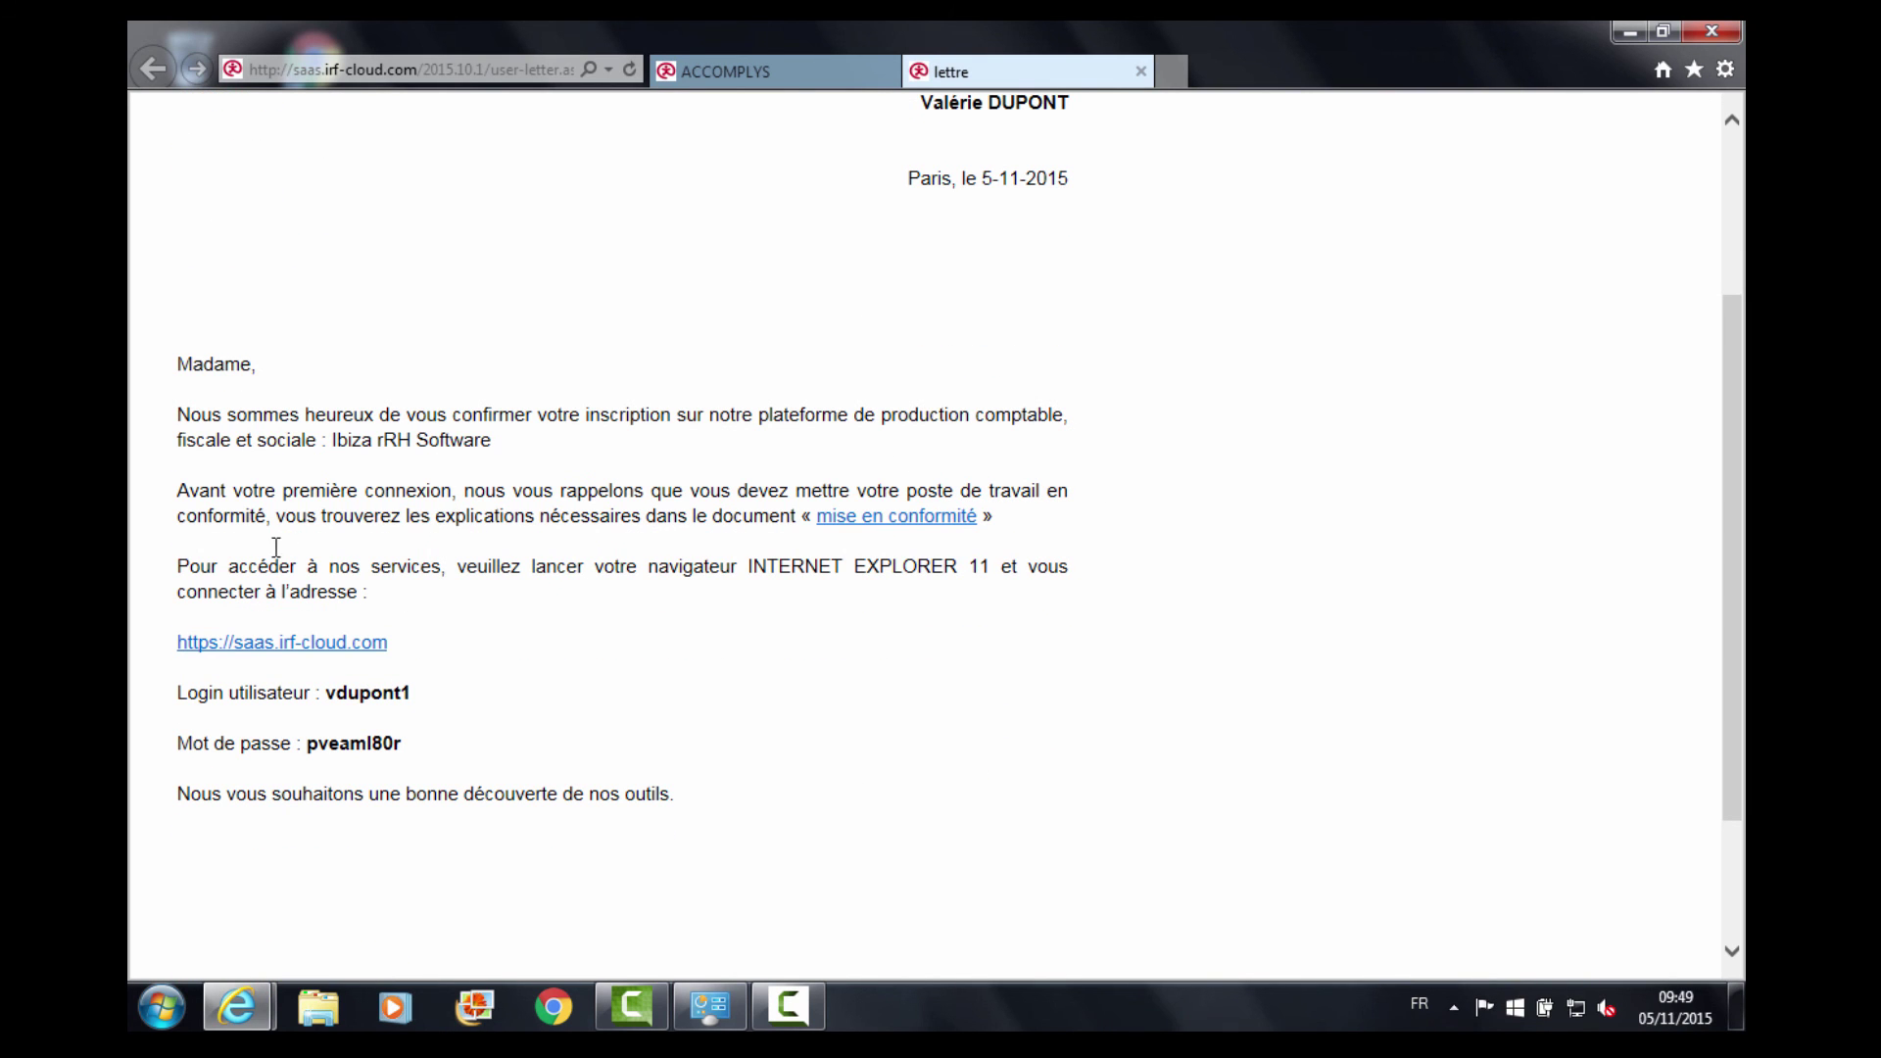